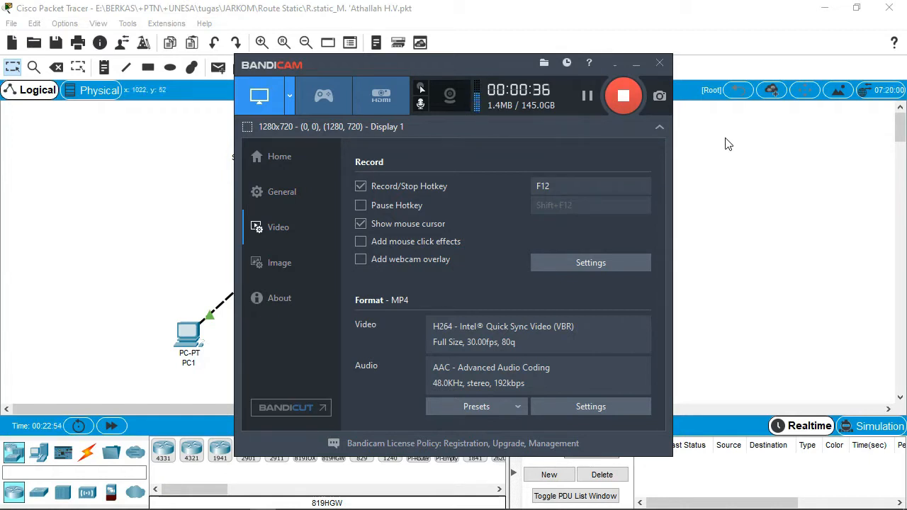
Step: Review PC1's static IPv4 address, subnet mask and default gateway in its IP configuration
click(811, 201)
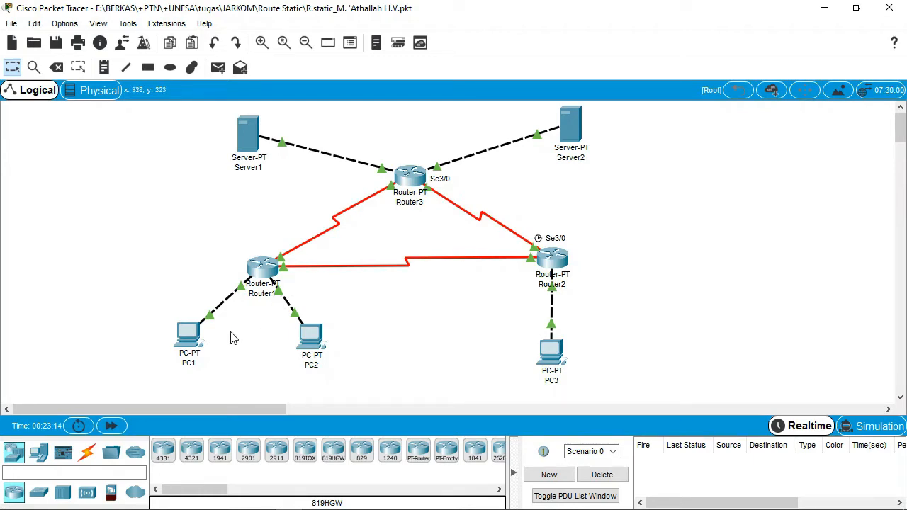
click(188, 334)
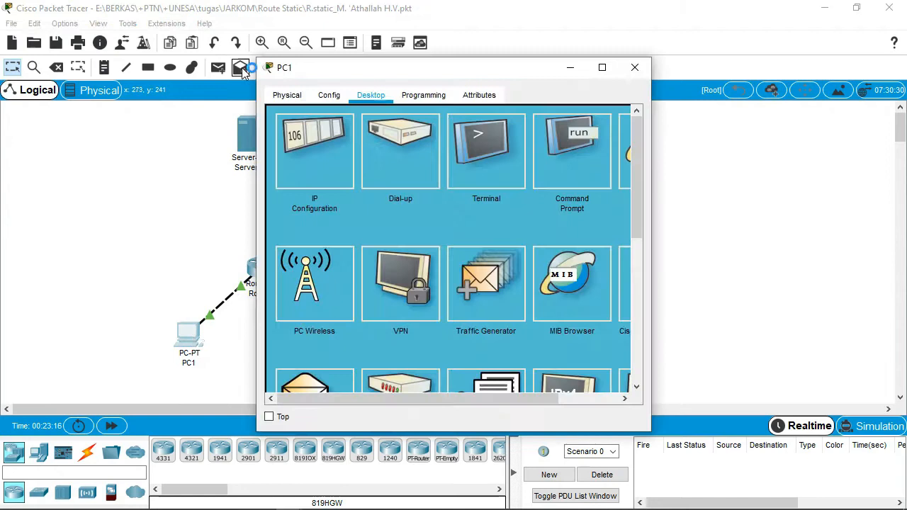
click(327, 147)
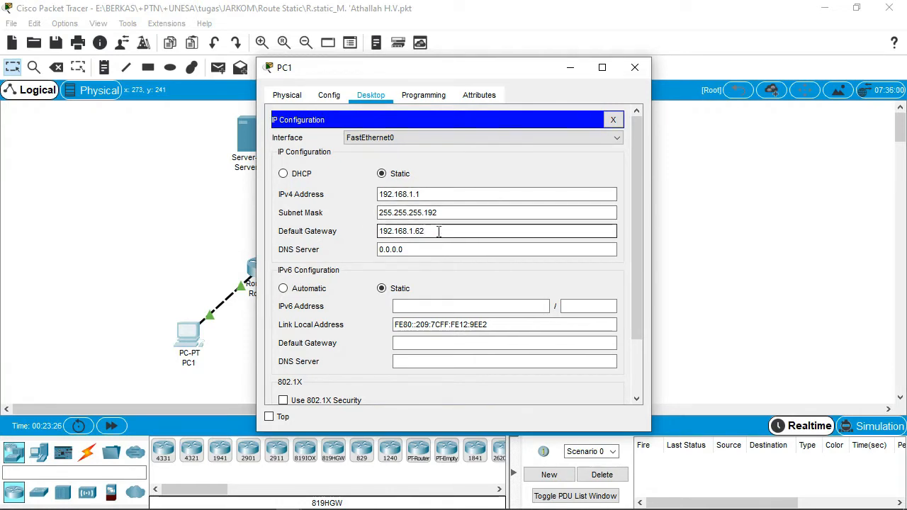
click(633, 69)
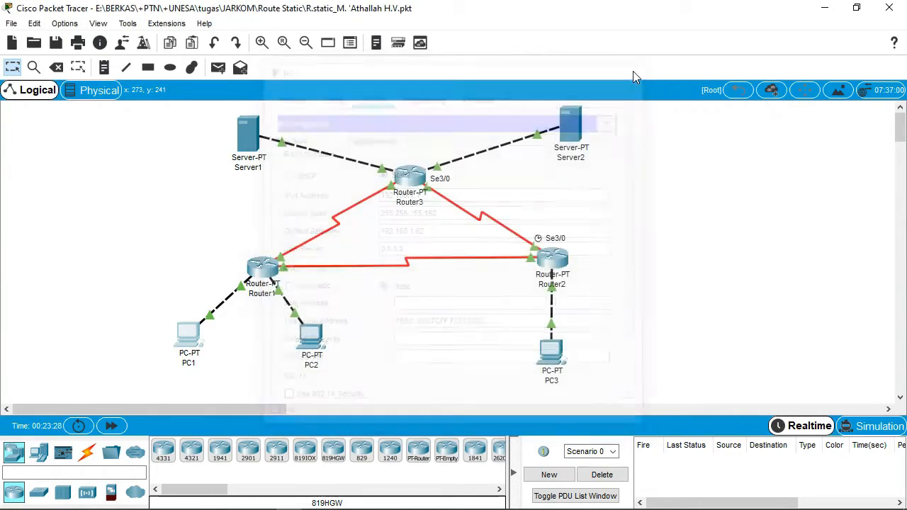
Step: Check the IPv4 address, subnet mask and default gateway assigned to PC2
click(317, 338)
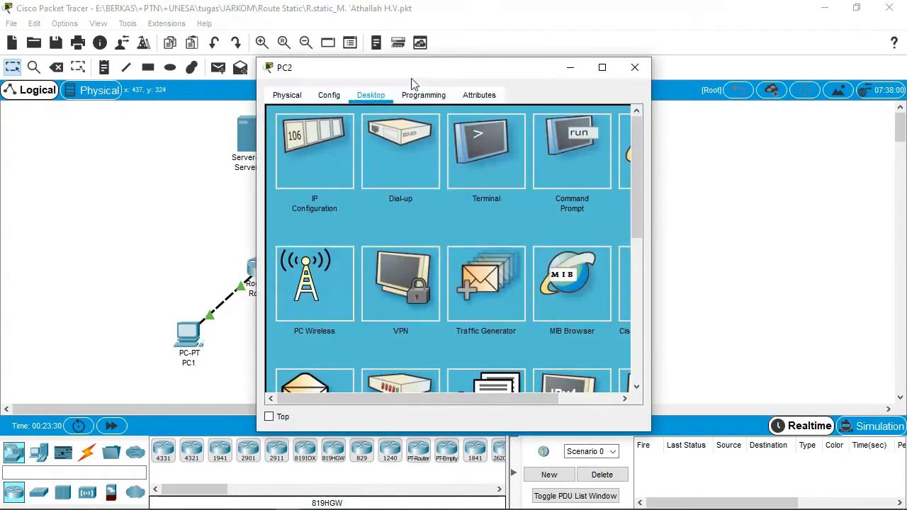
click(341, 151)
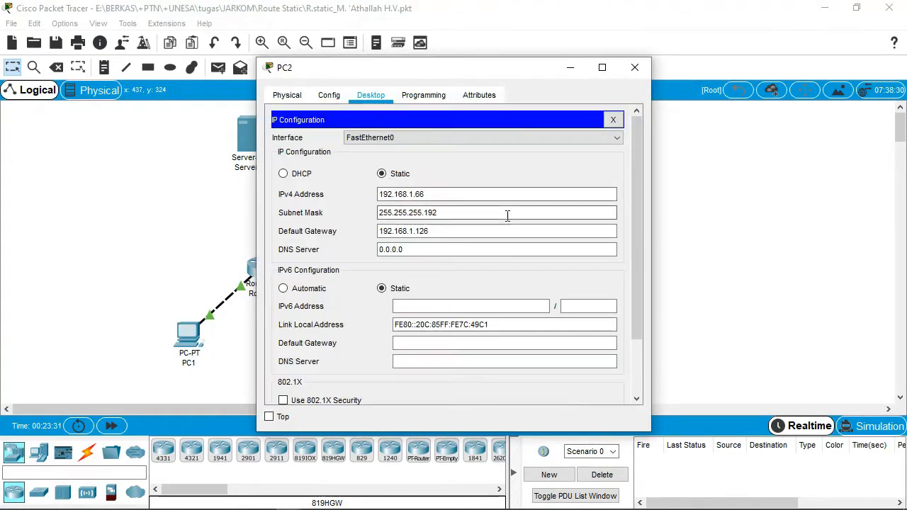
click(423, 193)
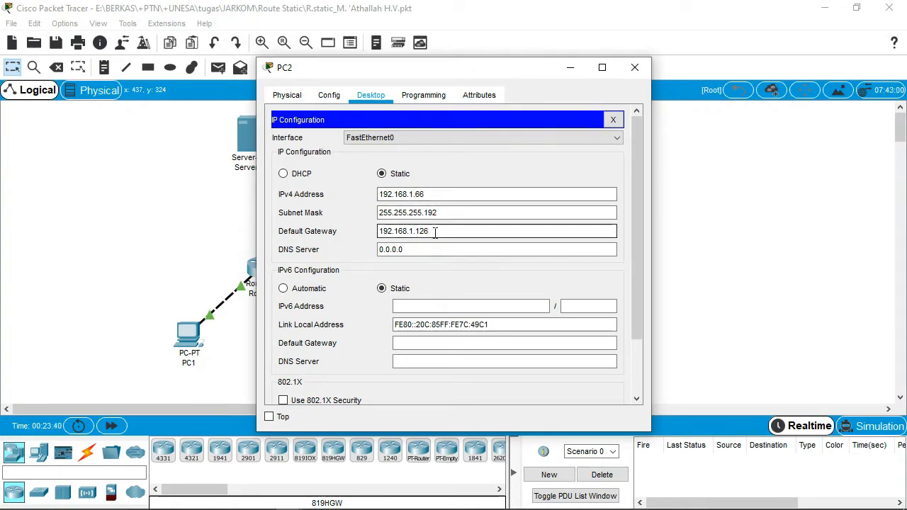
click(635, 68)
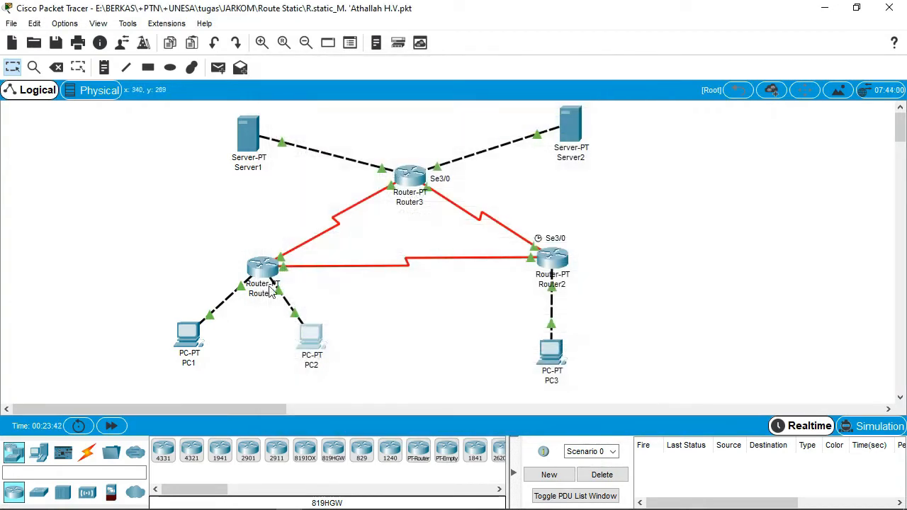
Step: Check the IPv4 address, subnet mask and default gateway assigned to PC3
click(562, 347)
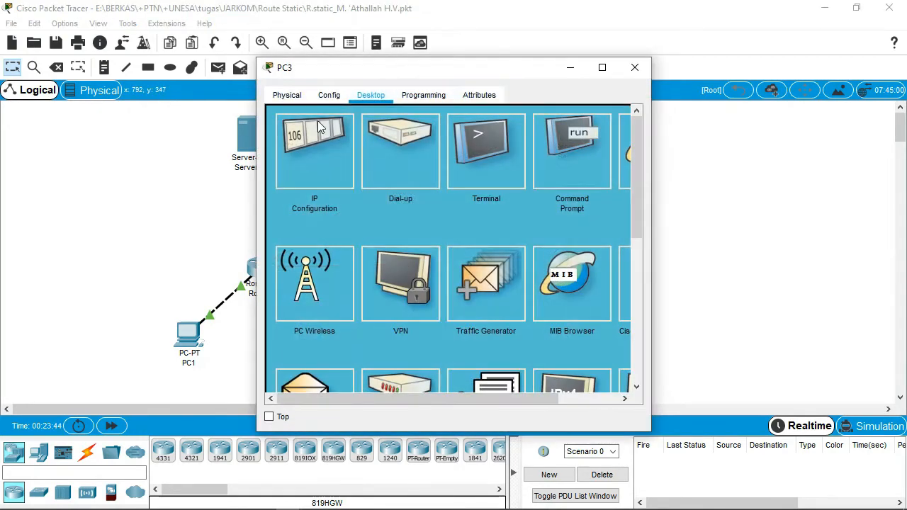
click(318, 126)
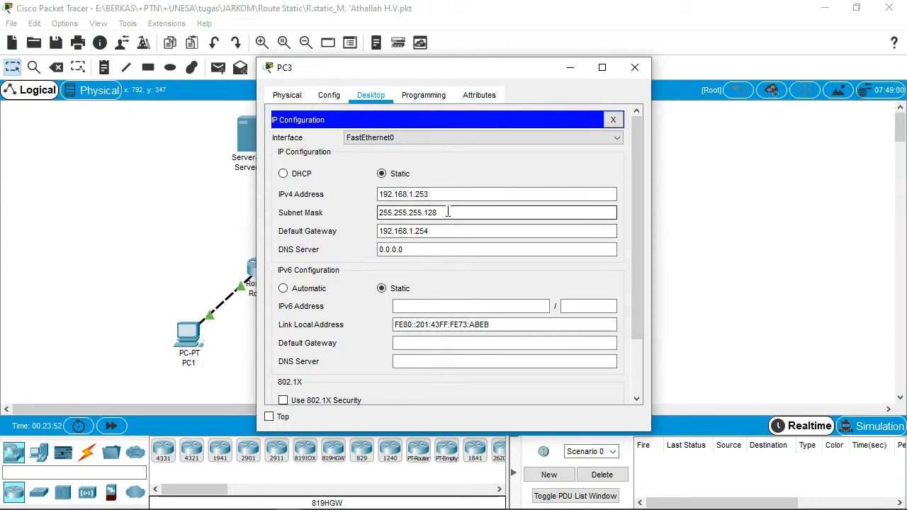
click(421, 231)
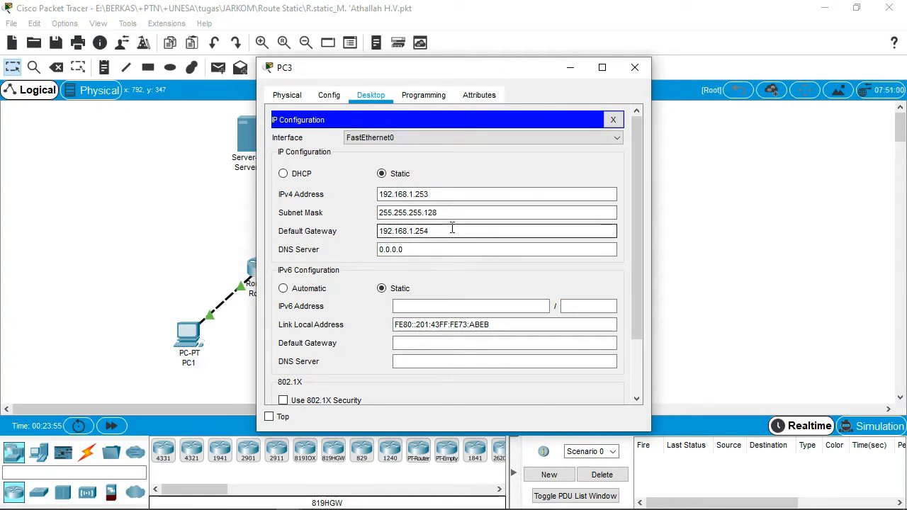
click(633, 68)
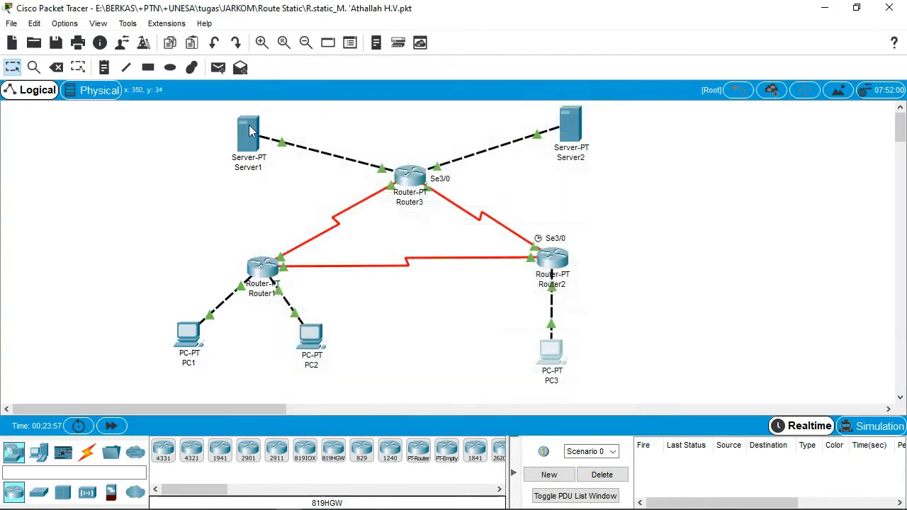
Step: Examine Server1's IP configuration, covering its IPv4 address, subnet mask and default gateway
click(249, 130)
click(334, 140)
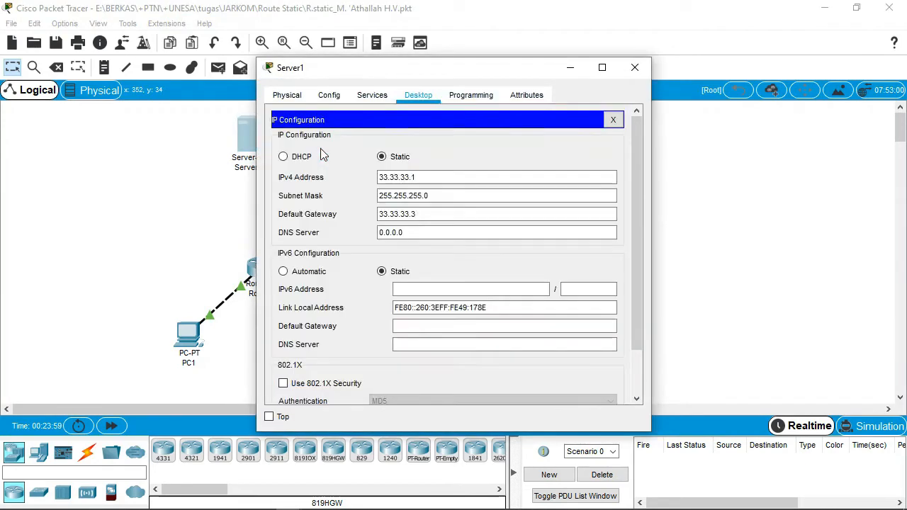
click(486, 176)
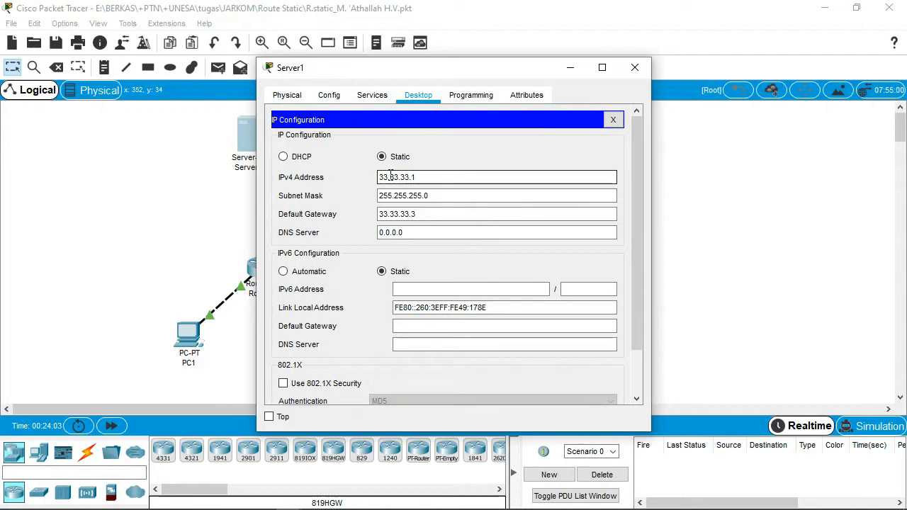
key(Tab)
click(543, 197)
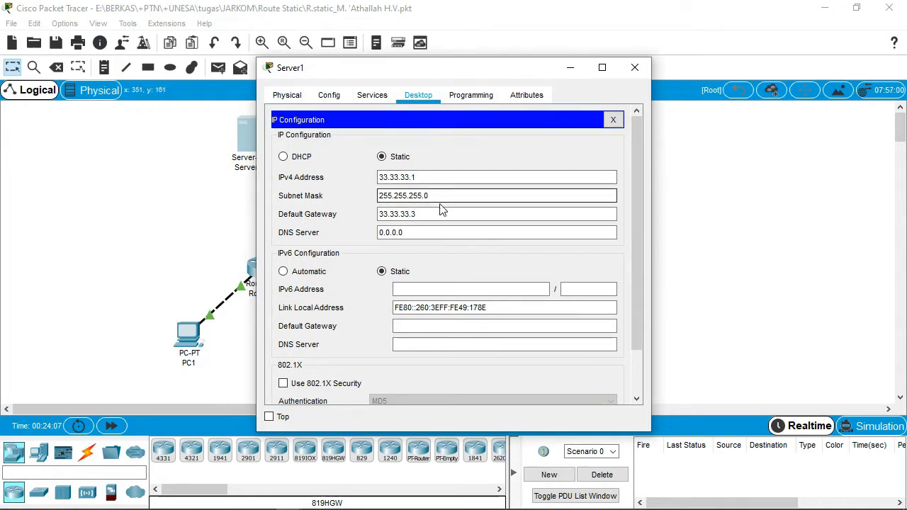
click(389, 214)
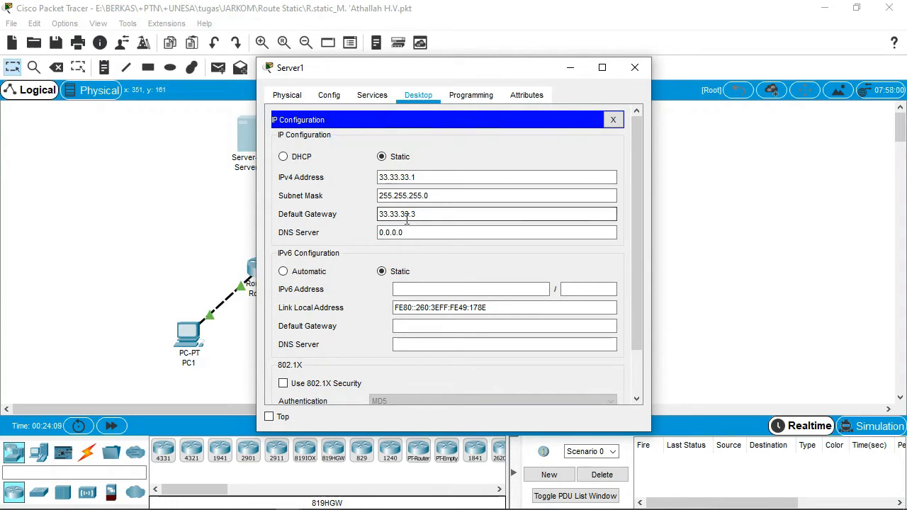
click(634, 67)
Step: Examine Server2's IP configuration, covering its IPv4 address, subnet mask and default gateway
click(573, 121)
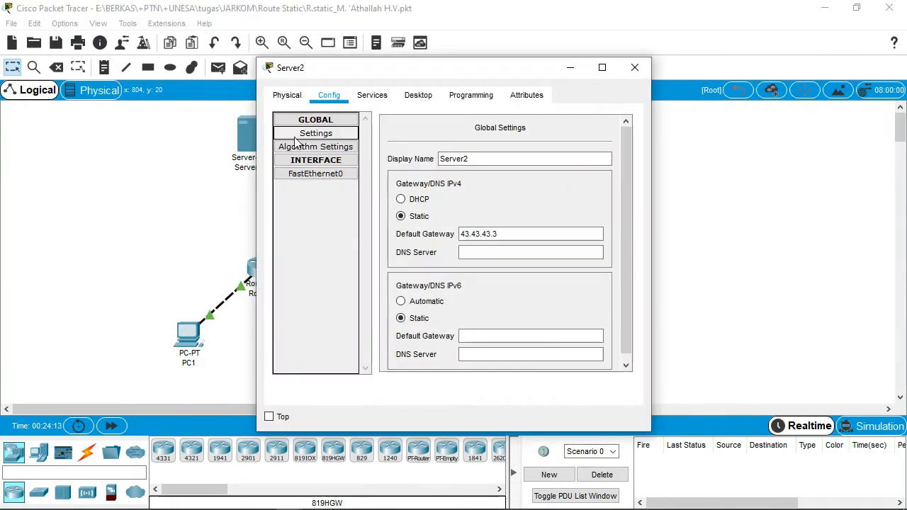
click(418, 95)
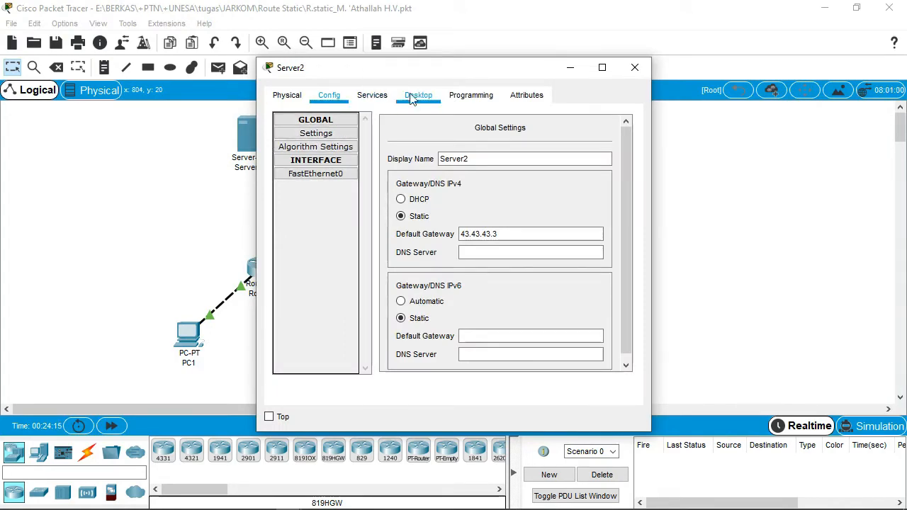
click(297, 149)
click(442, 177)
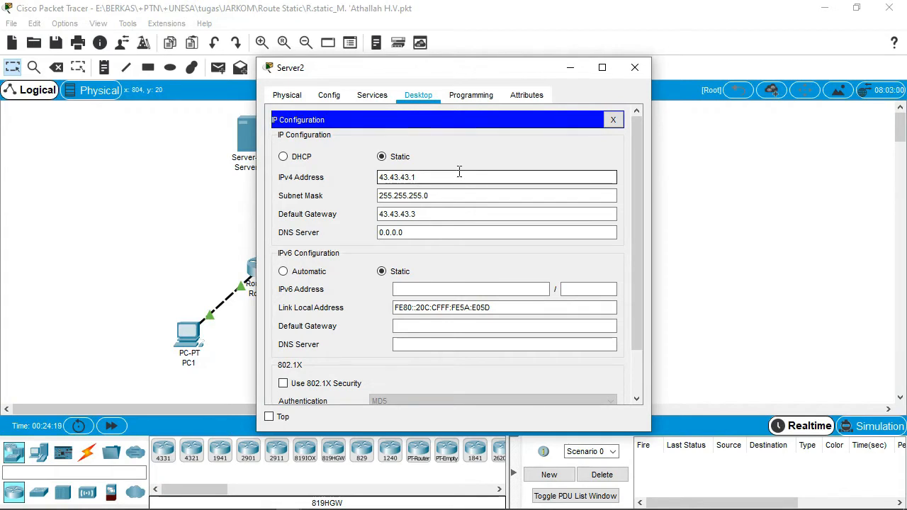
click(485, 195)
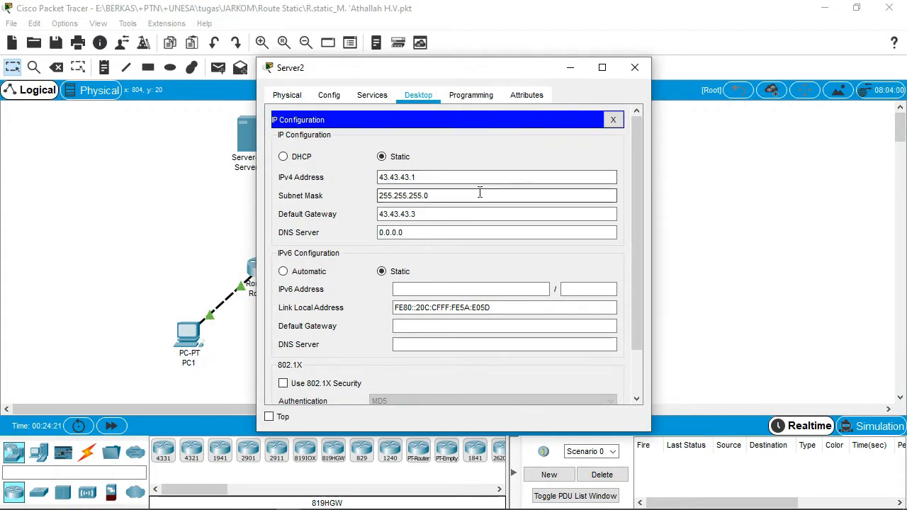
click(587, 231)
click(441, 215)
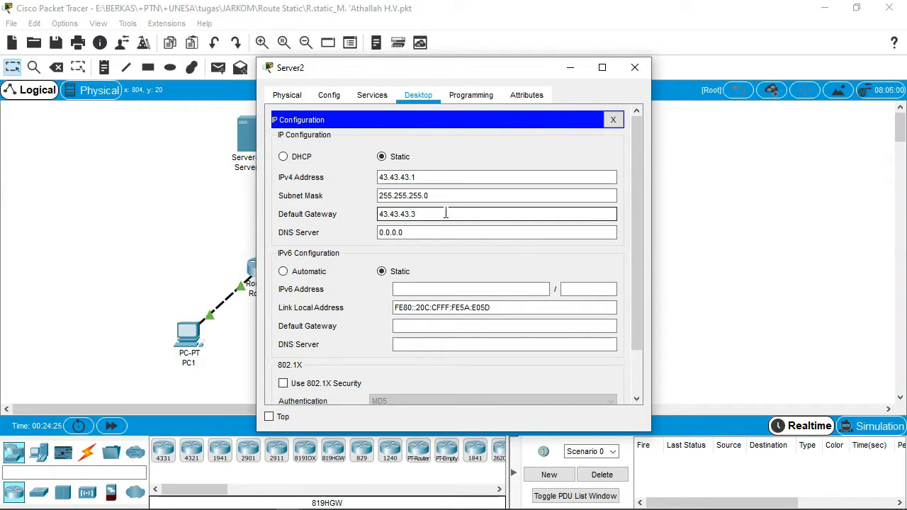
click(634, 68)
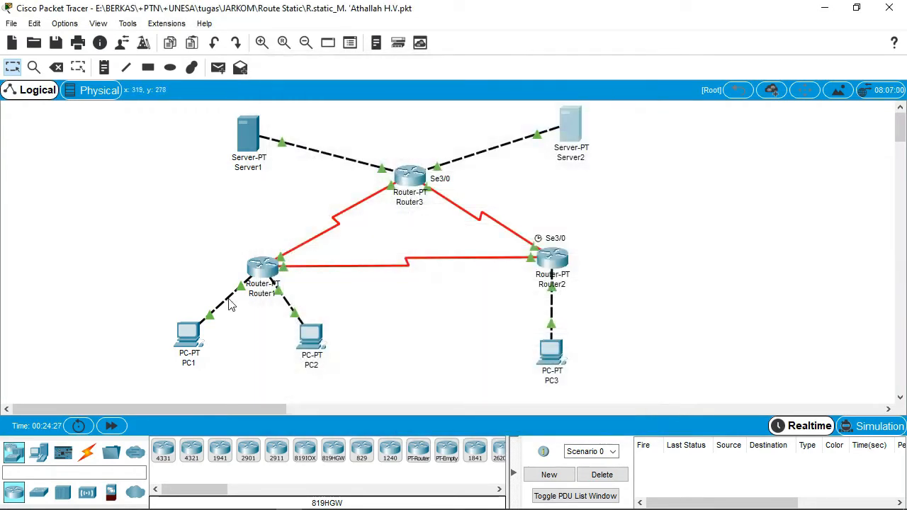
Step: Review the IPv4 address and subnet mask of Router1's FastEthernet0/0 and FastEthernet1/0 interfaces
click(264, 268)
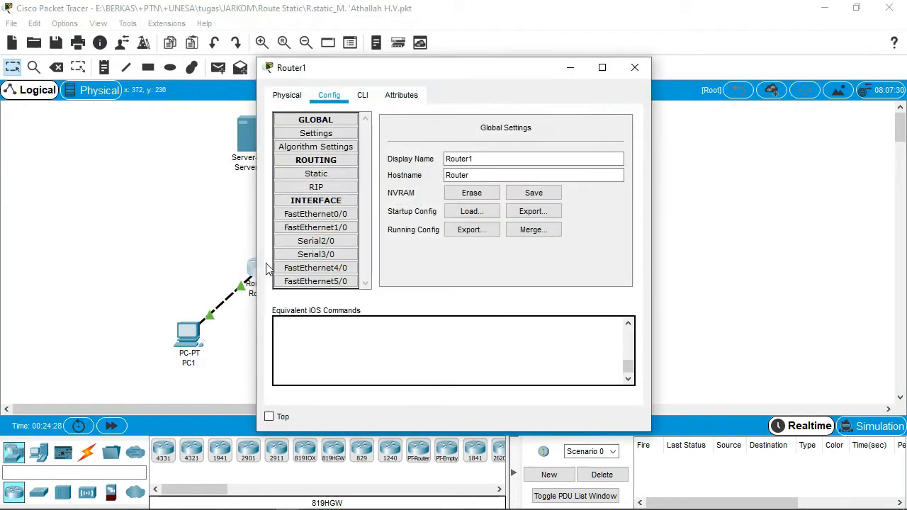
click(333, 216)
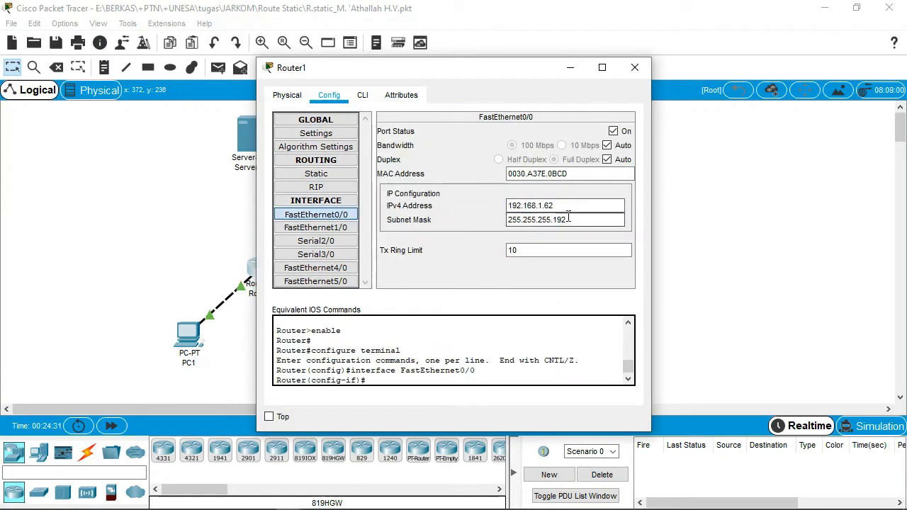
click(604, 206)
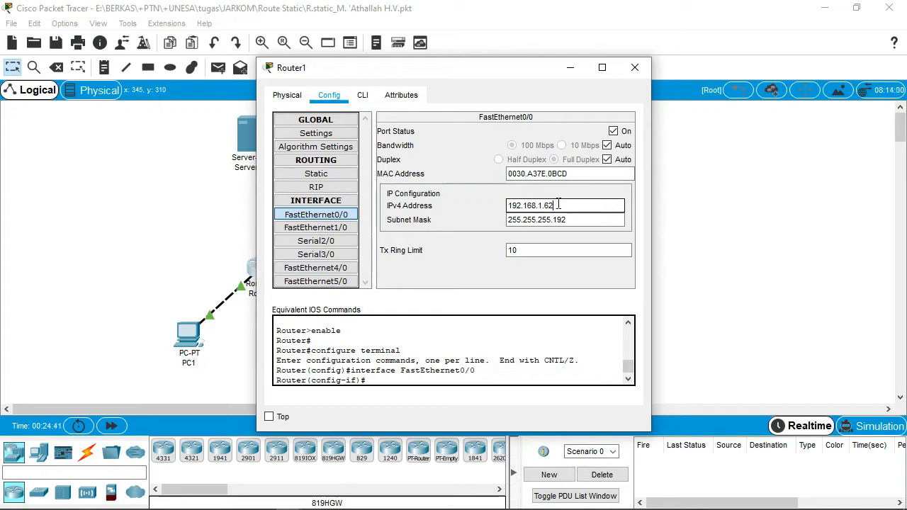
click(591, 220)
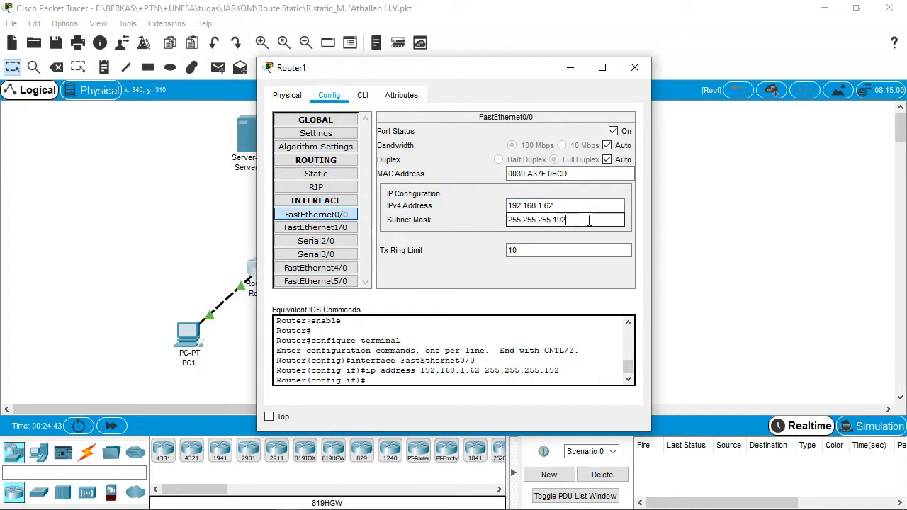
click(325, 228)
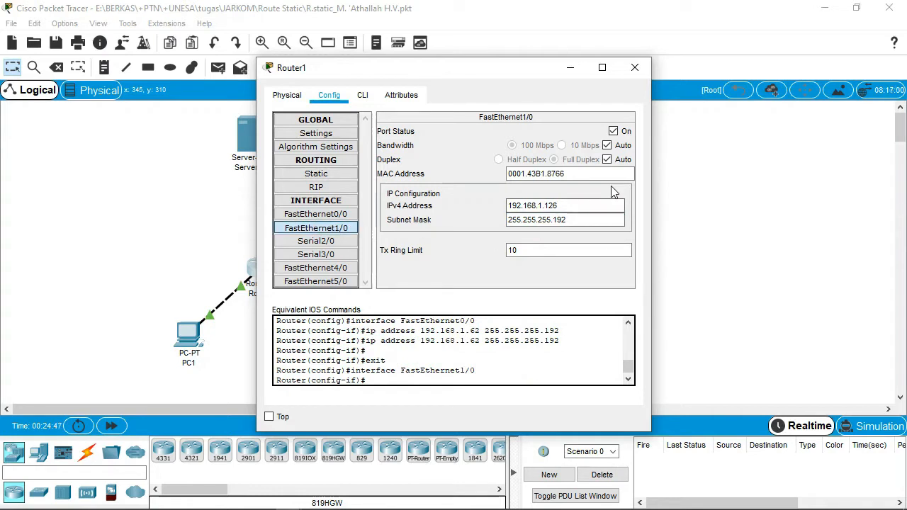
click(344, 230)
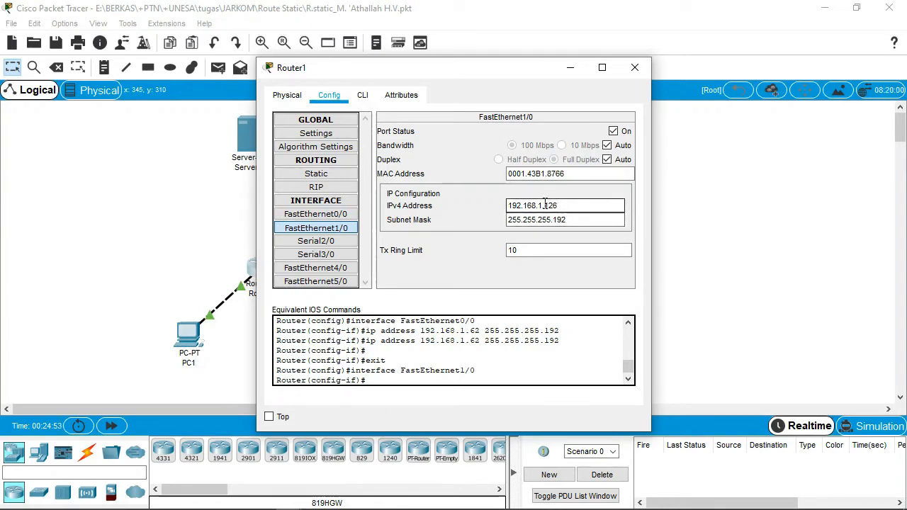
click(585, 220)
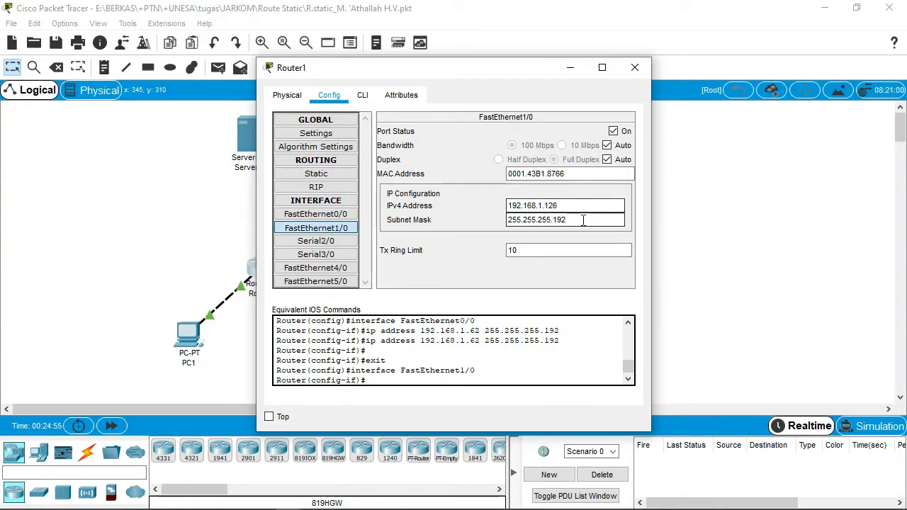
Step: Review the IP settings of Router1's Serial2/0 and Serial3/0 interfaces against the topology, and close the router's configuration
click(327, 241)
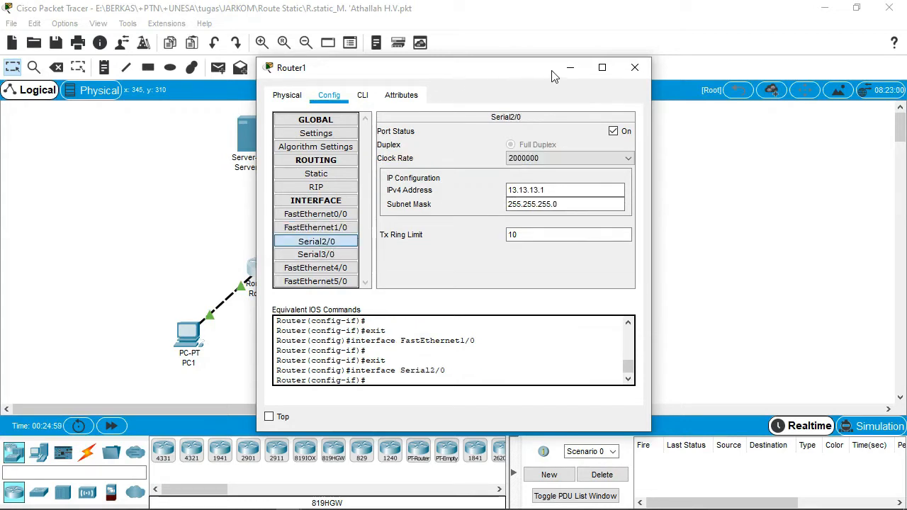
drag(444, 74, 626, 50)
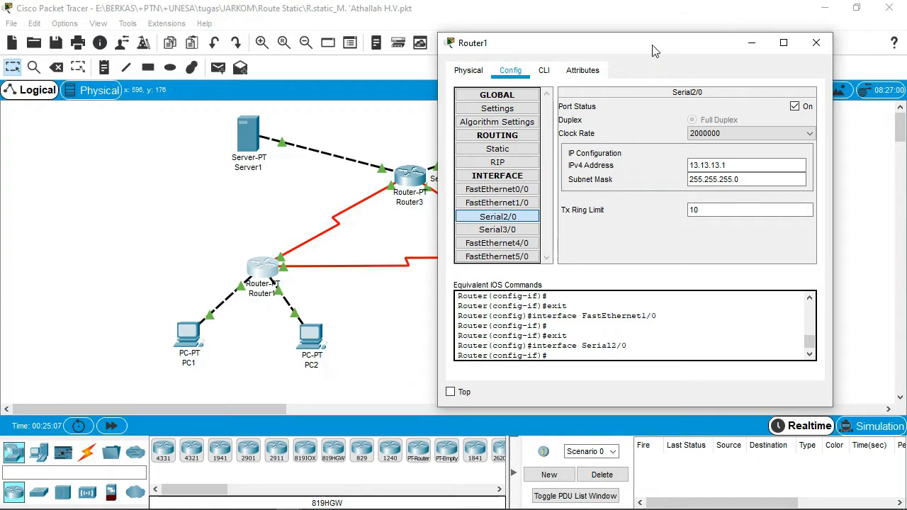
drag(653, 51, 649, 77)
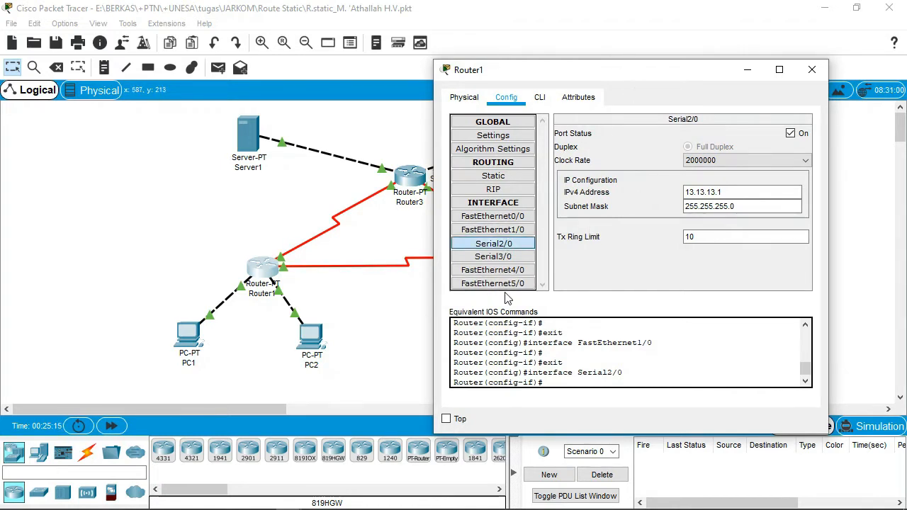
click(519, 263)
click(691, 192)
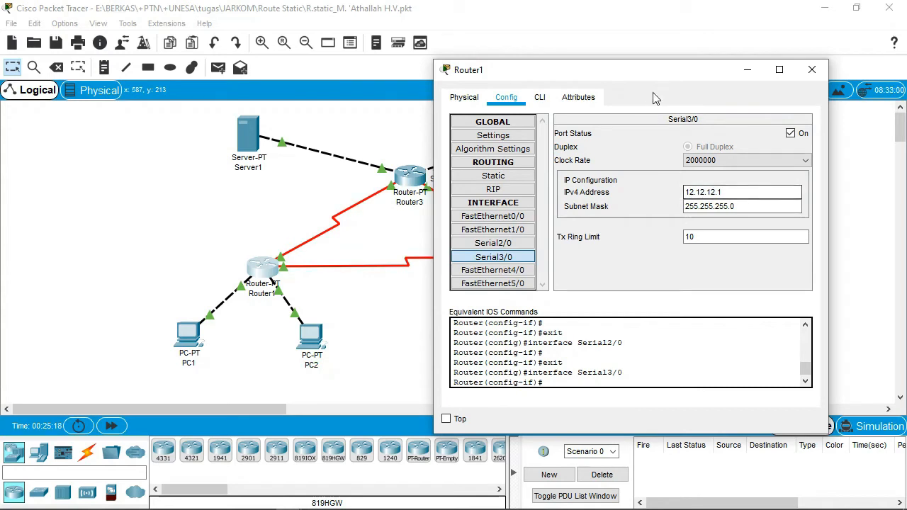
drag(676, 78, 411, 73)
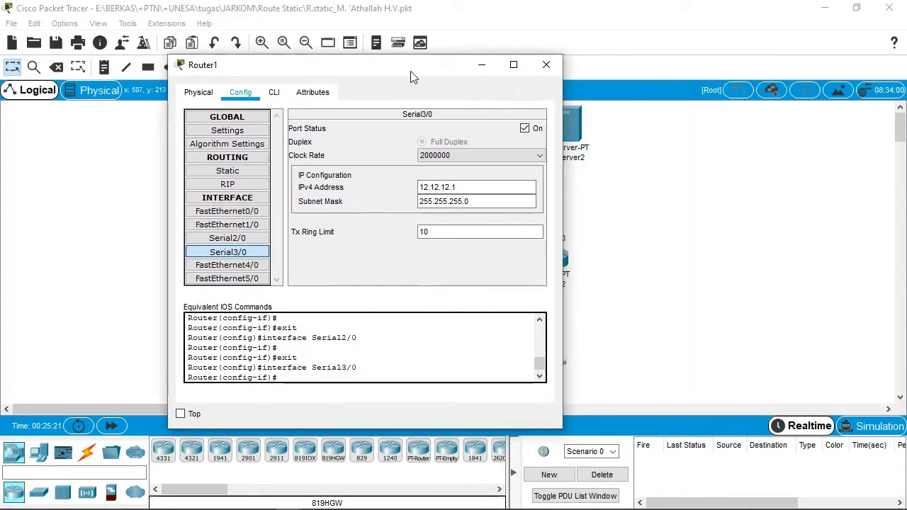
click(546, 65)
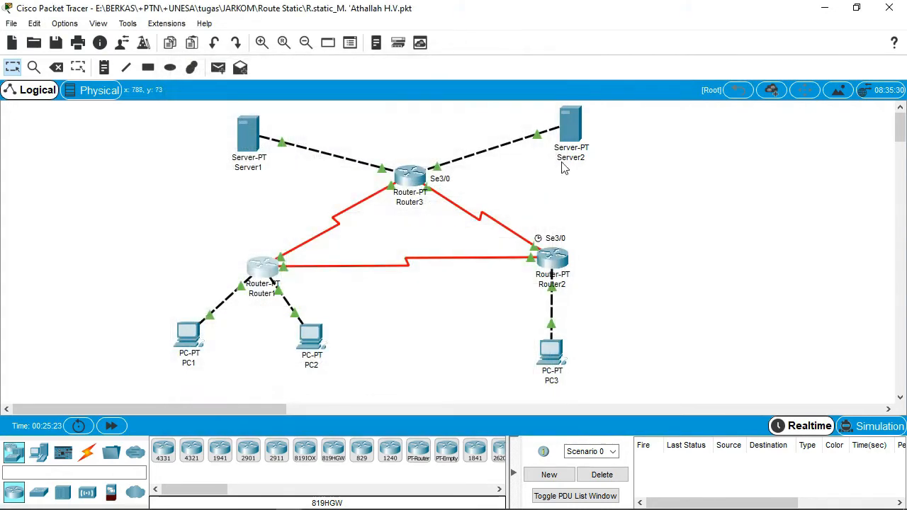
Step: Review the IP settings of Router2's FastEthernet0/0, Serial2/0 and Serial3/0 interfaces, and close the router's configuration
click(565, 257)
click(315, 214)
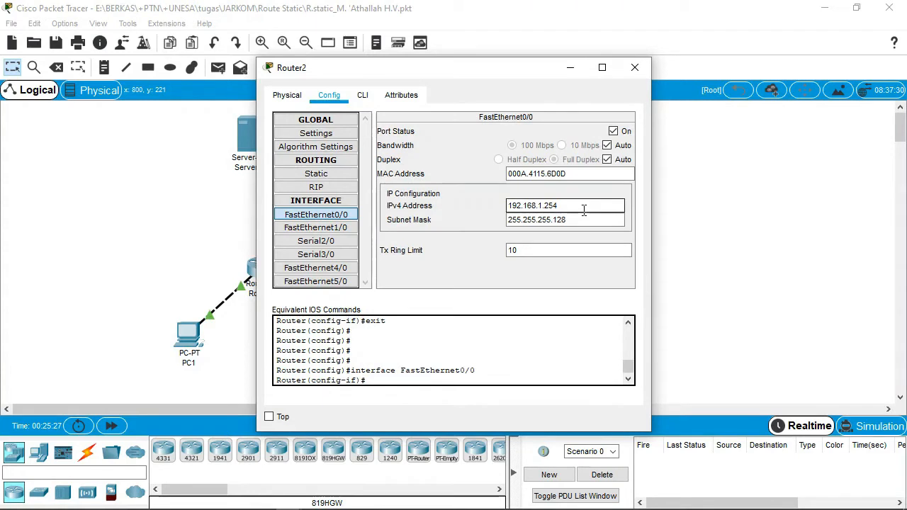
click(315, 240)
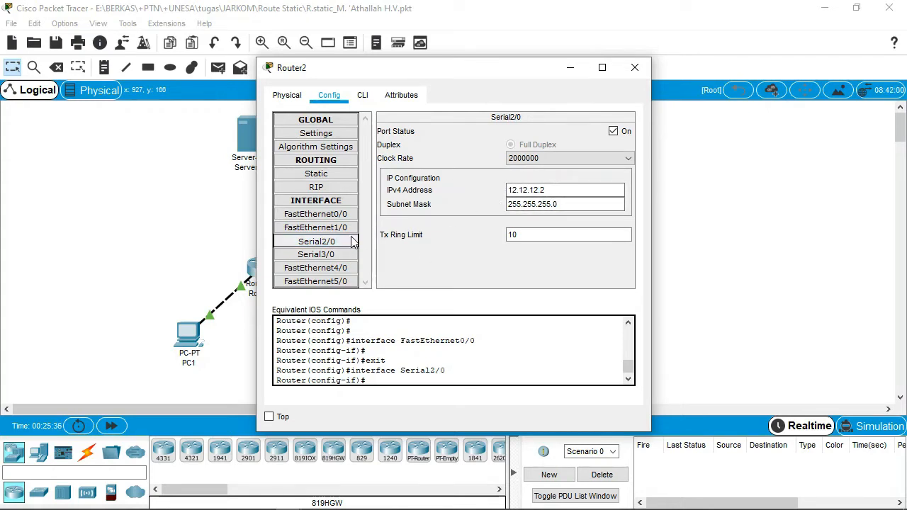
click(326, 254)
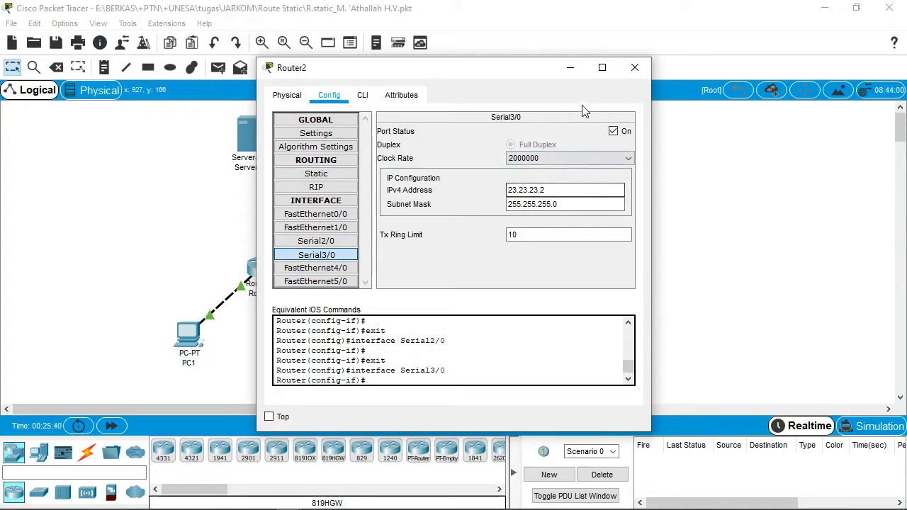
click(634, 68)
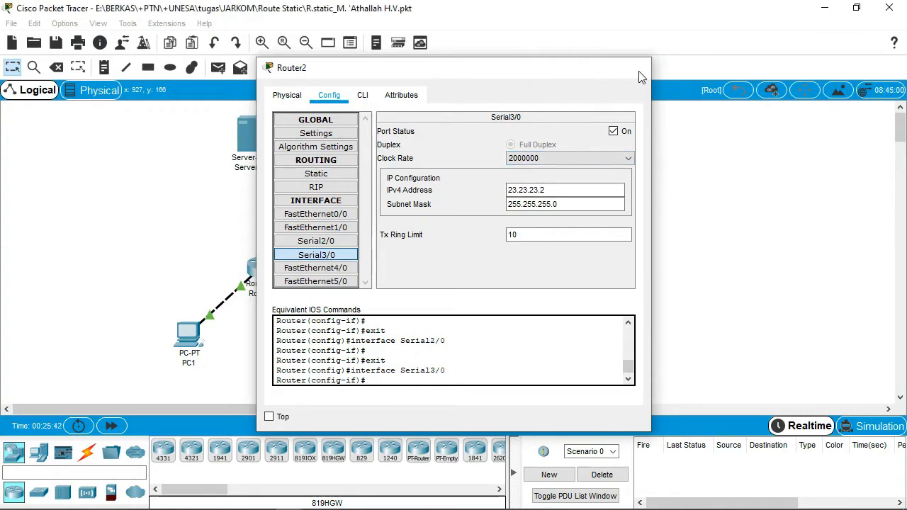
Step: Review the IPv4 address and subnet mask of Router3's FastEthernet0/0 and FastEthernet1/0 interfaces against the connected servers
click(408, 177)
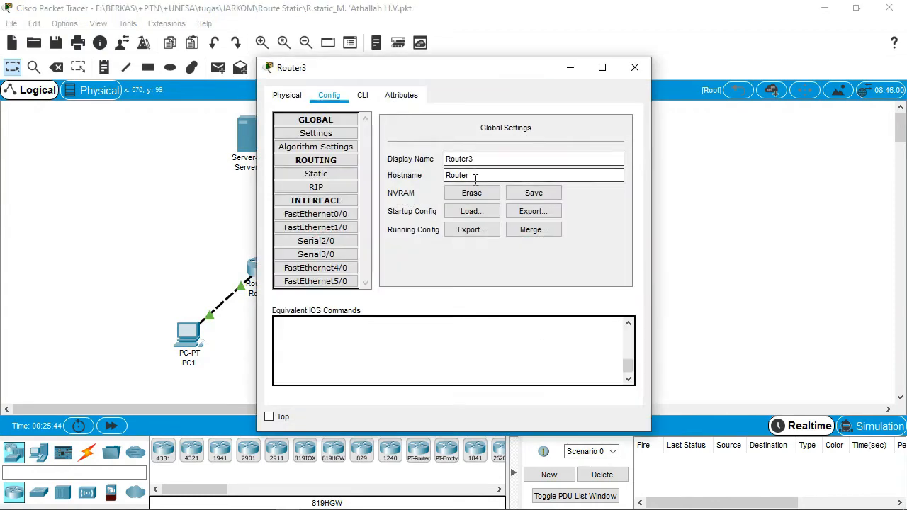
click(341, 214)
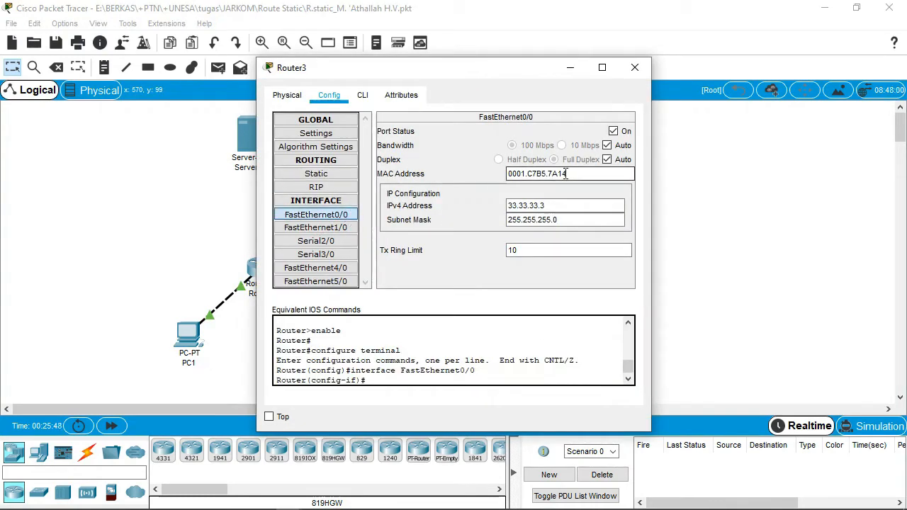
drag(500, 62, 582, 62)
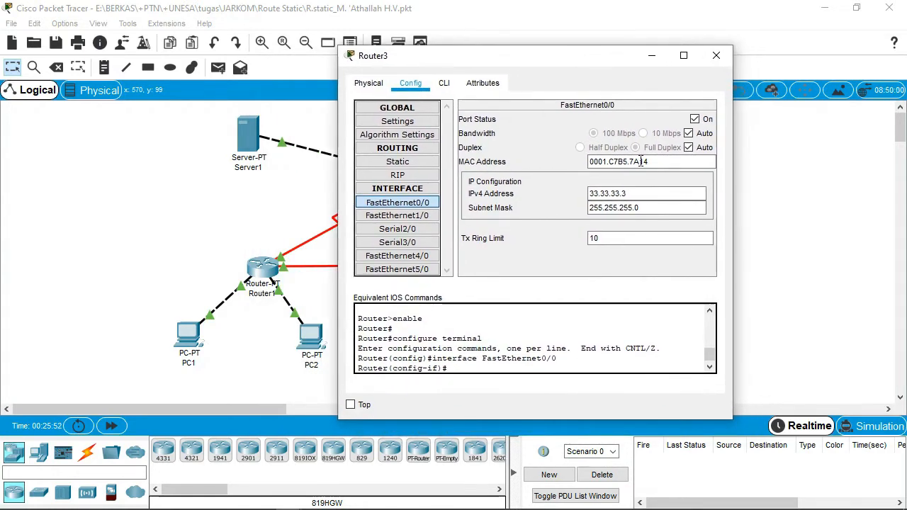
click(645, 193)
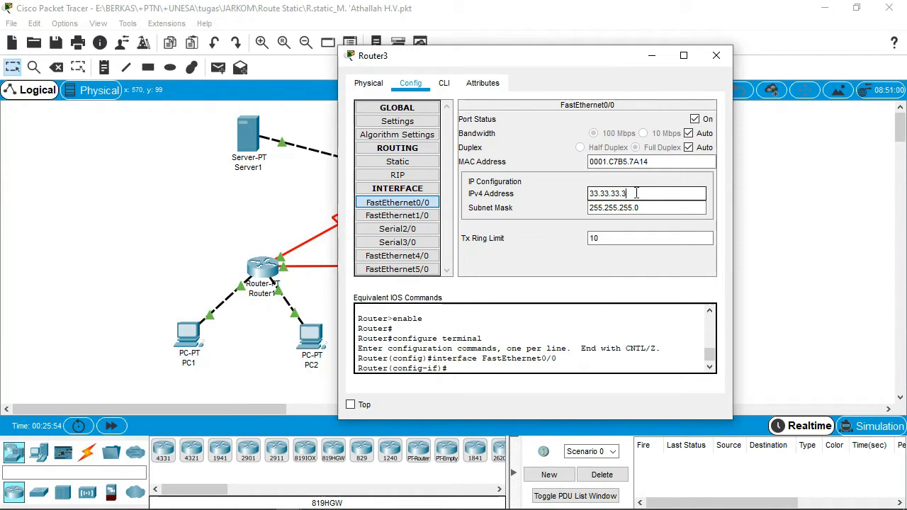
click(397, 215)
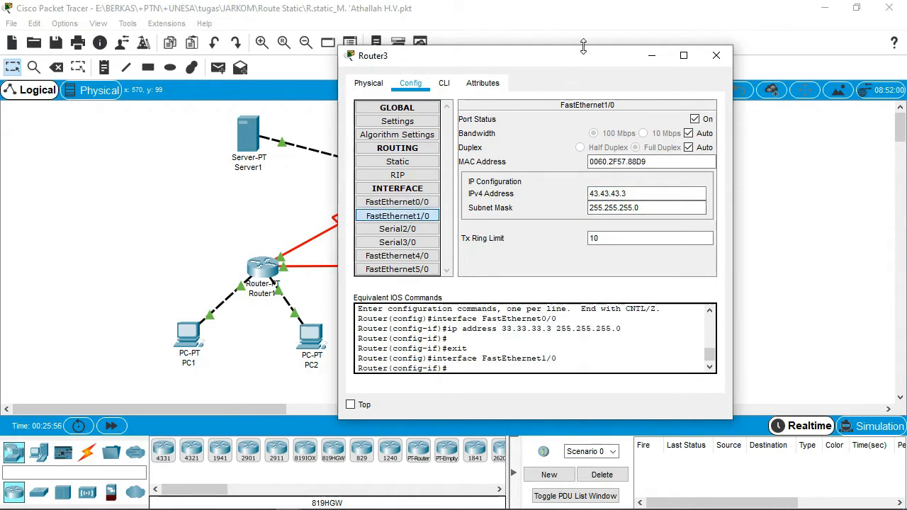
drag(604, 63, 415, 66)
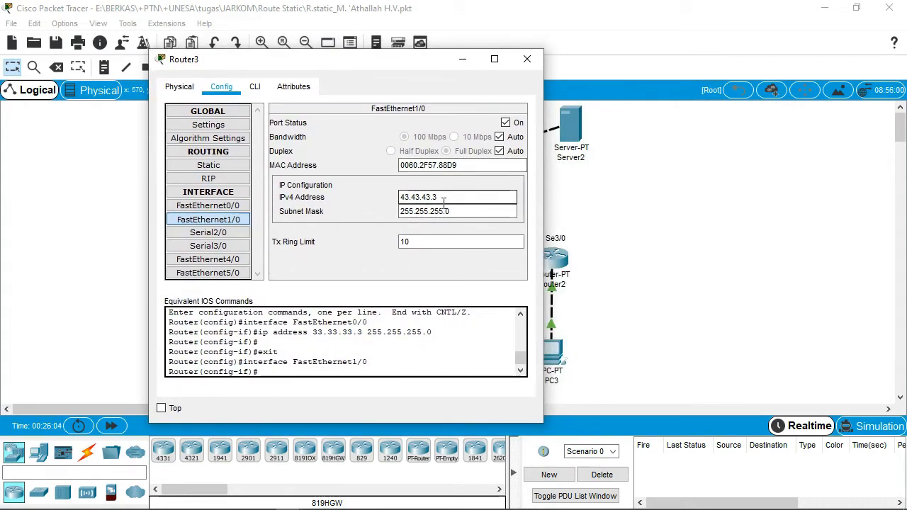
Step: Review the IP settings of Router3's Serial2/0 and Serial3/0 interfaces against the topology, and close the router's configuration
click(240, 236)
drag(304, 59, 568, 32)
click(704, 151)
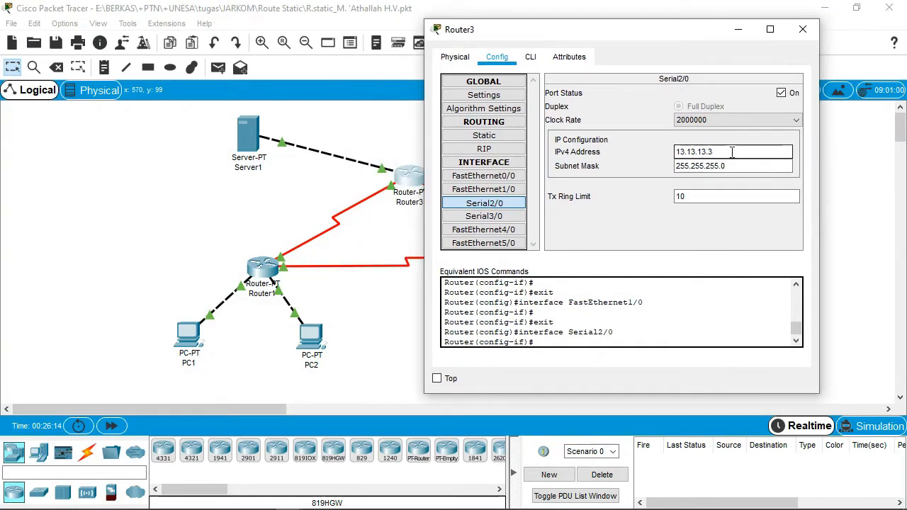
click(516, 217)
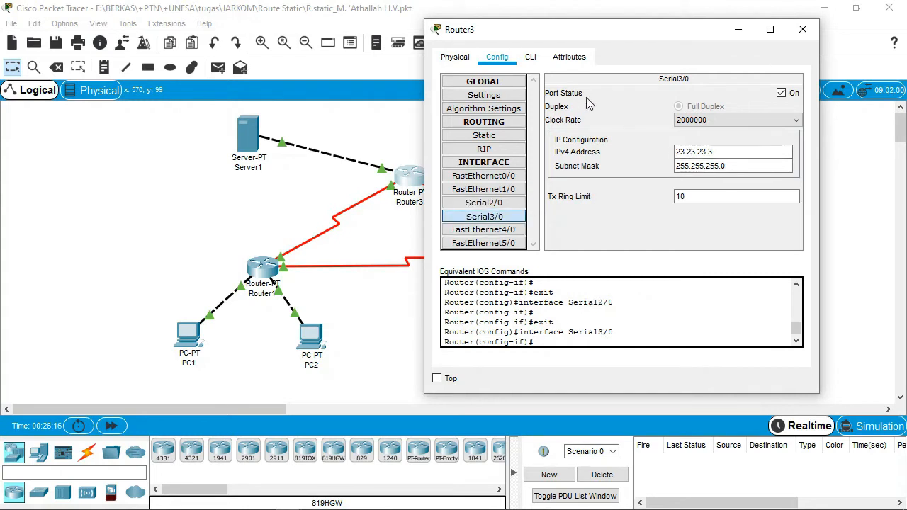
drag(675, 44, 347, 74)
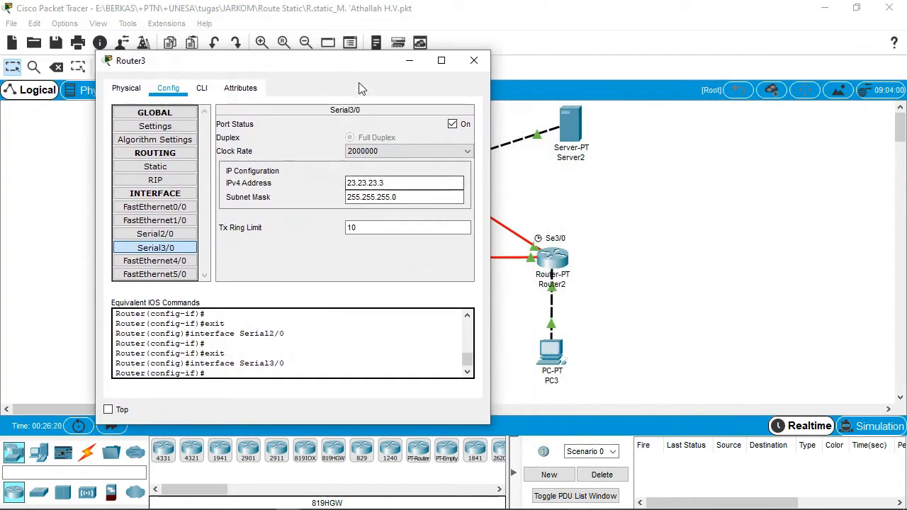
drag(325, 72, 418, 67)
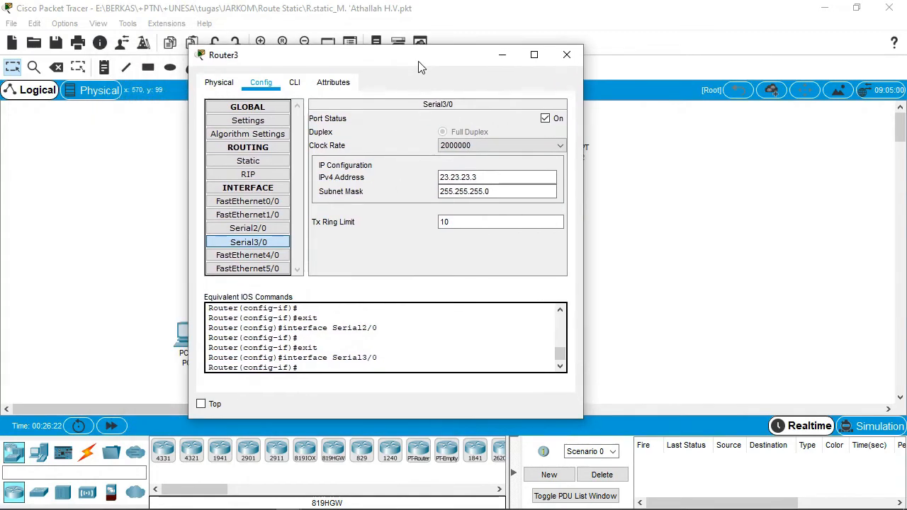
click(567, 56)
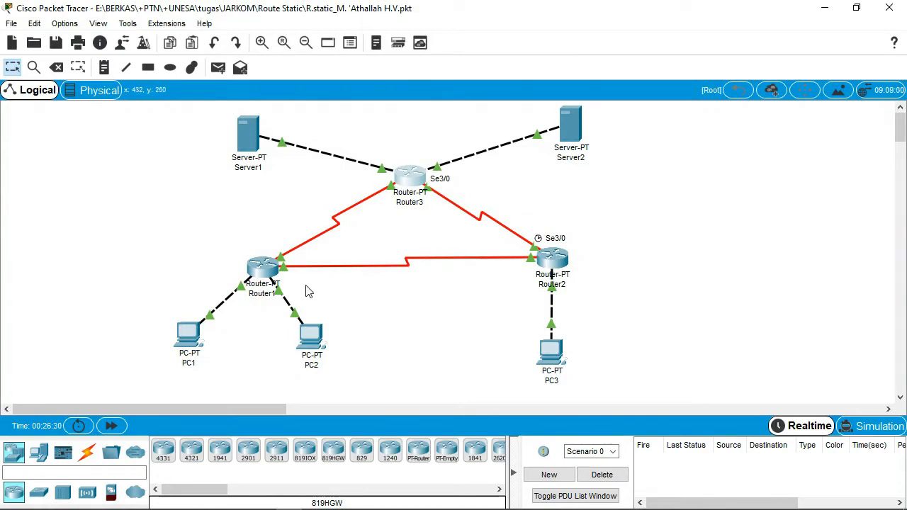
Step: Open Router1's static routing settings and examine the listed network addresses and next hops
click(263, 269)
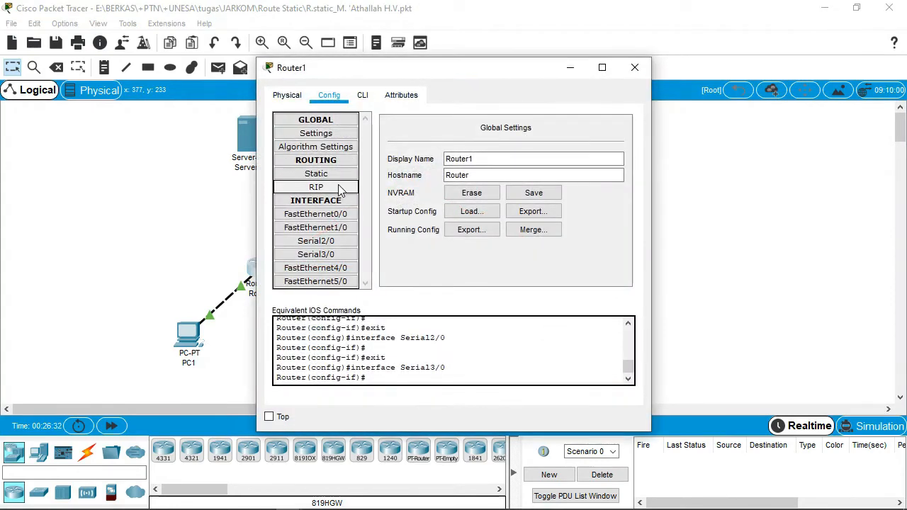
click(316, 174)
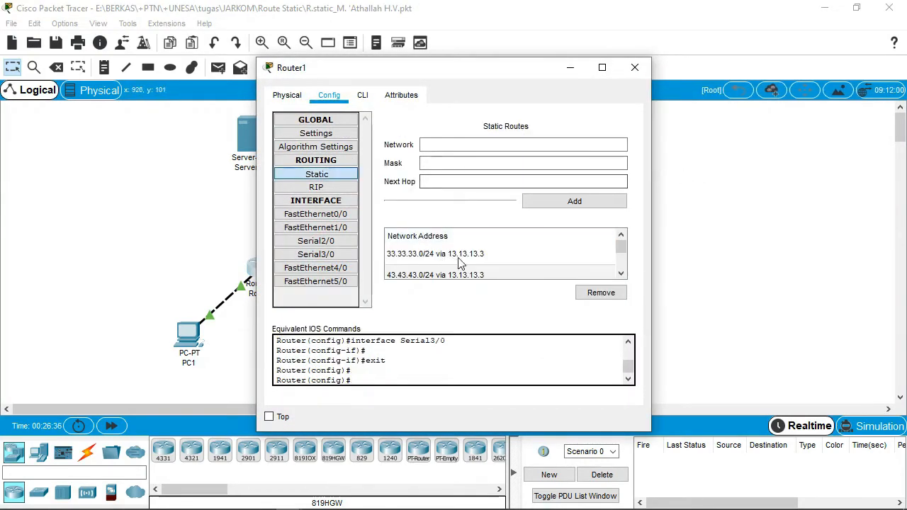
scroll(462, 262, down, 1)
click(451, 143)
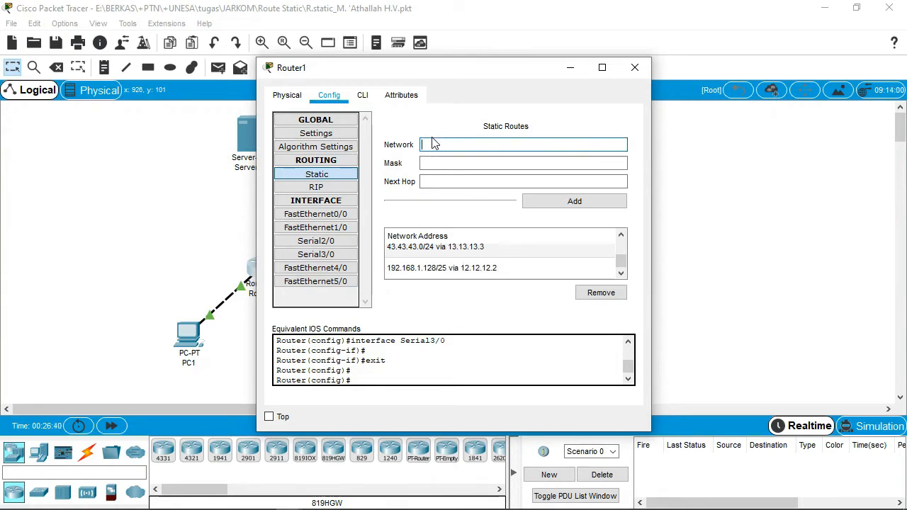
Step: Compare Router1's static routes with the topology's links to Router2, Router3 and the servers, and close the router's configuration
drag(480, 71, 643, 62)
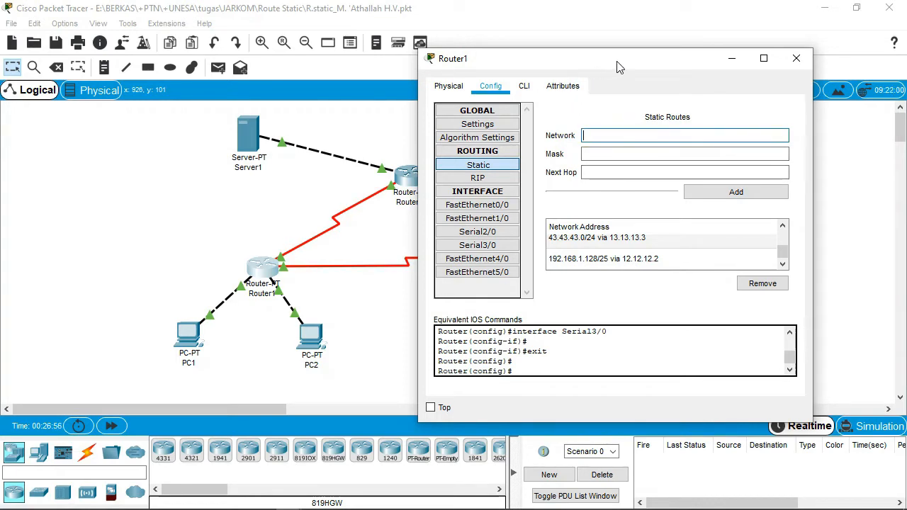
drag(618, 67, 560, 68)
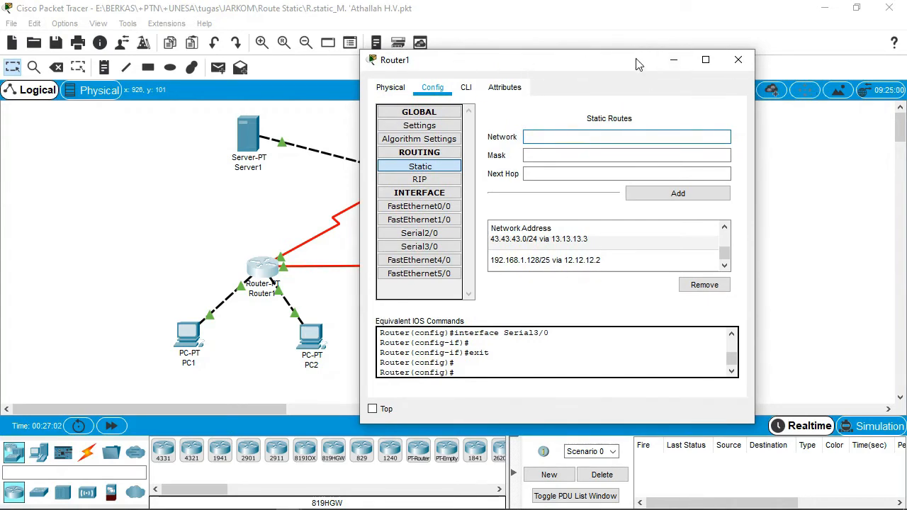
drag(640, 67, 320, 65)
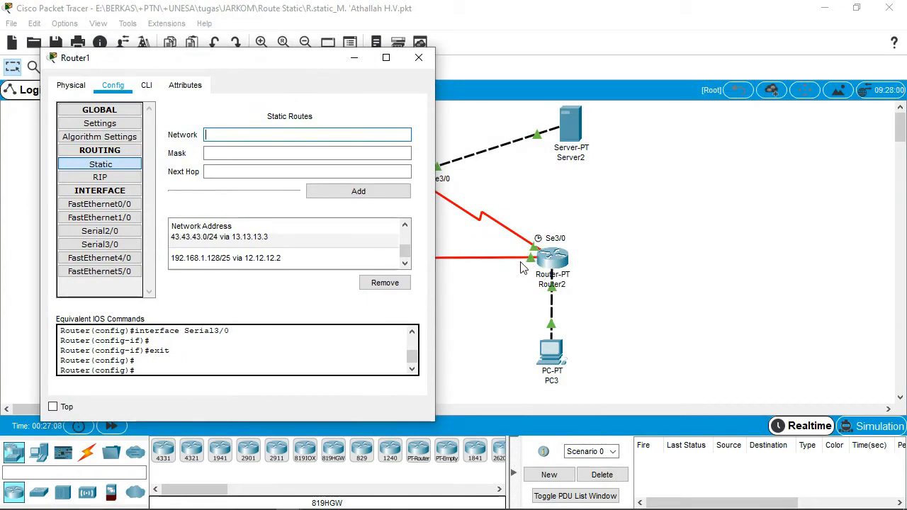
scroll(319, 255, up, 2)
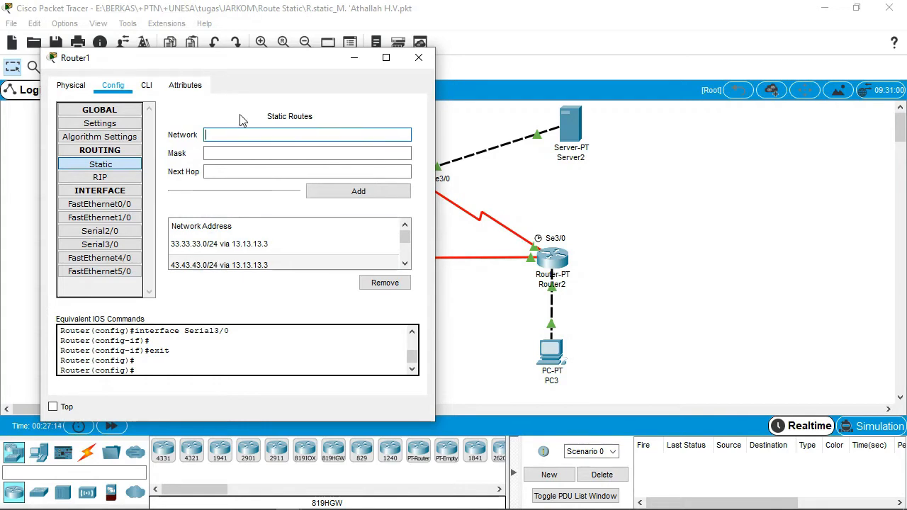
drag(259, 66, 674, 40)
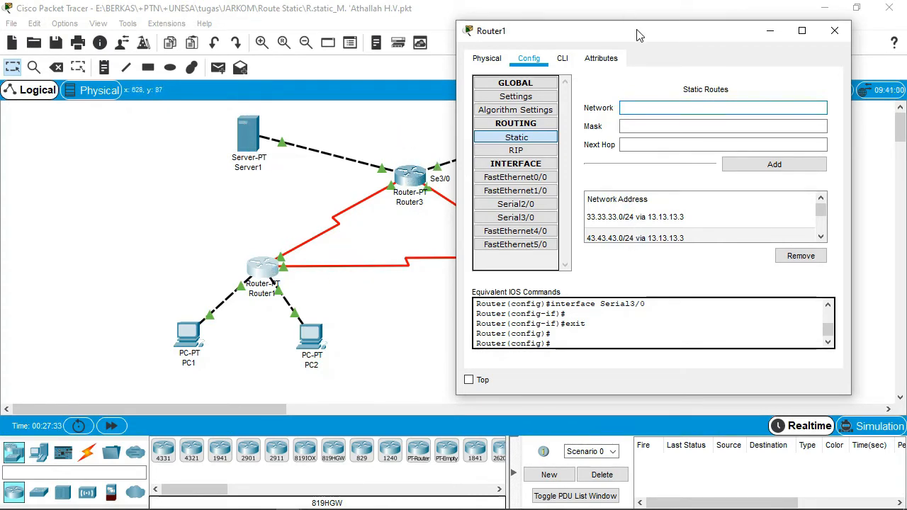
drag(650, 37, 732, 90)
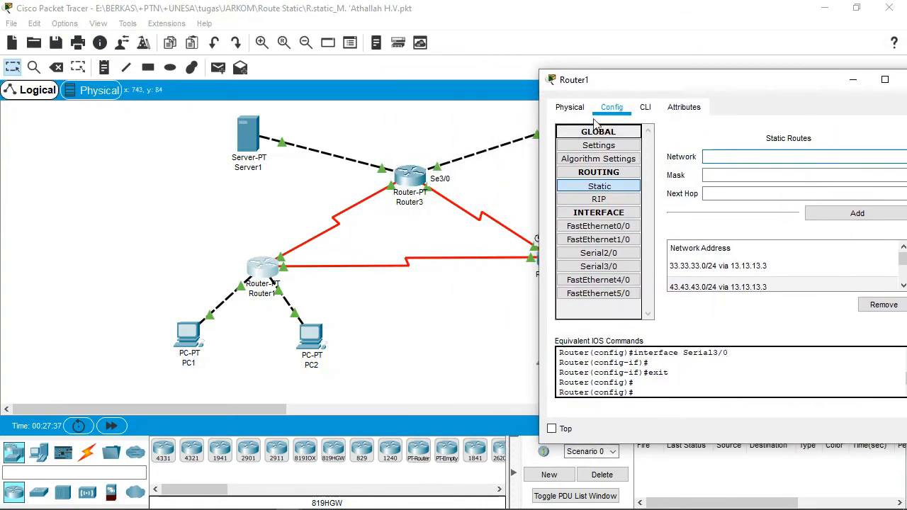
drag(685, 91, 241, 71)
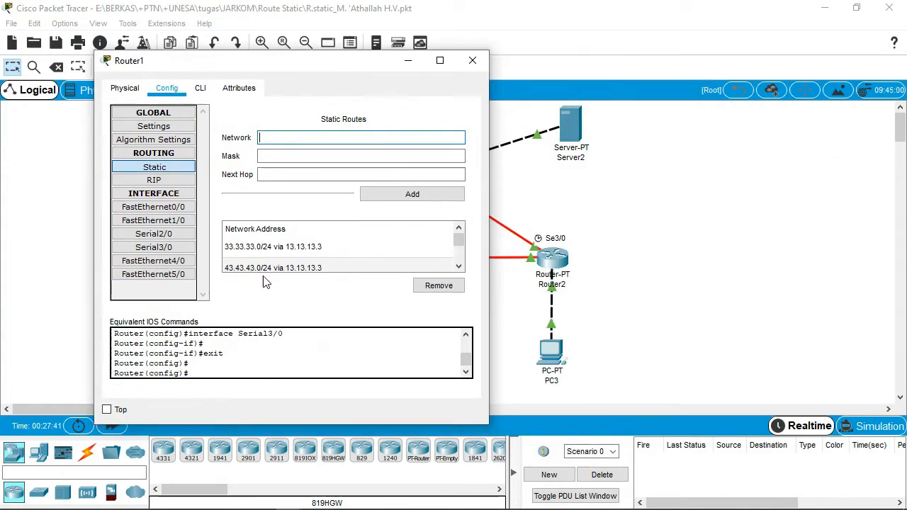
click(482, 60)
Step: Open Router2's static routing settings and compare the route via Router1 with the PC networks in the topology
click(552, 256)
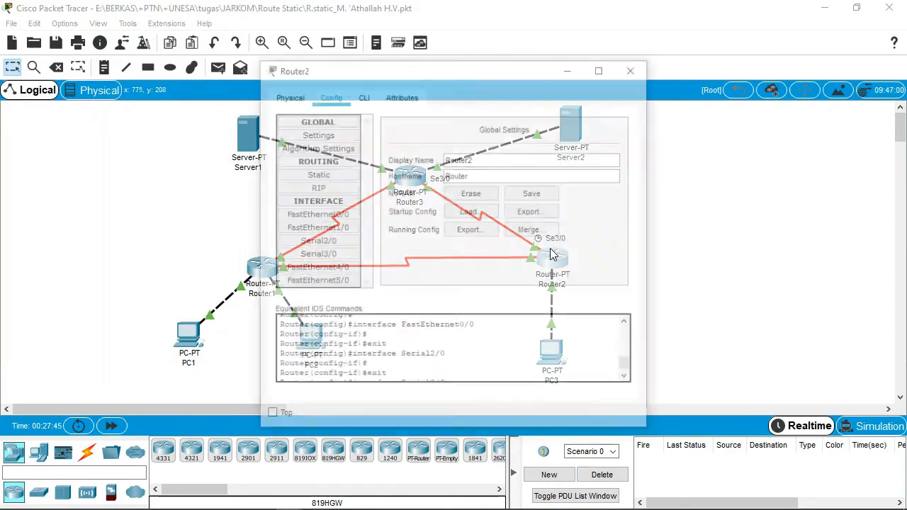
click(345, 177)
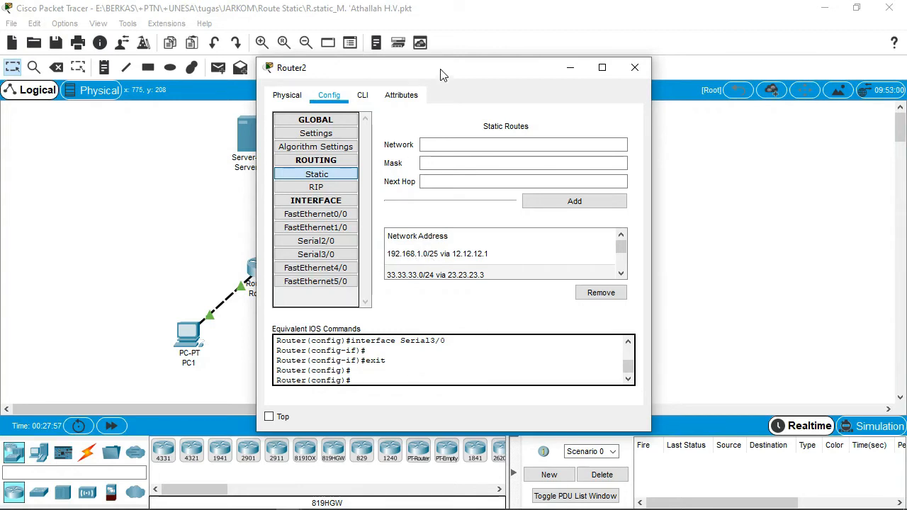
drag(440, 74, 607, 39)
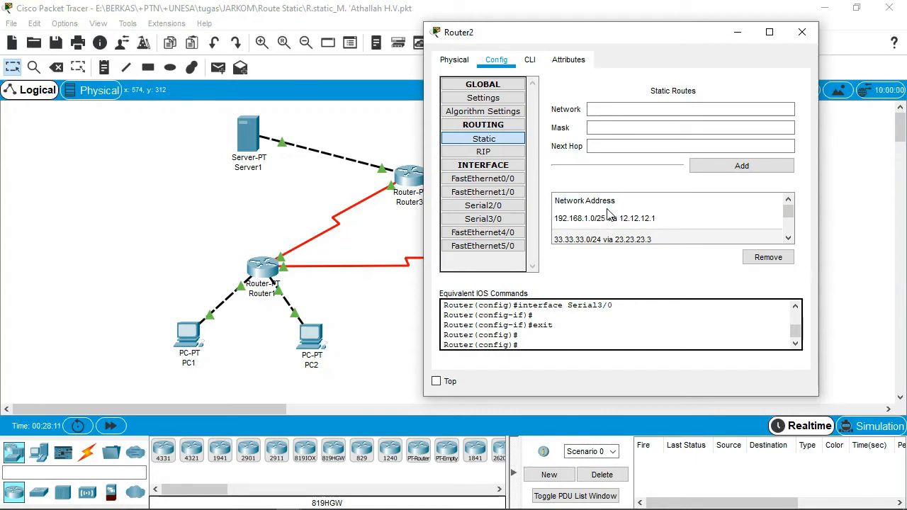
click(658, 124)
drag(654, 40, 599, 29)
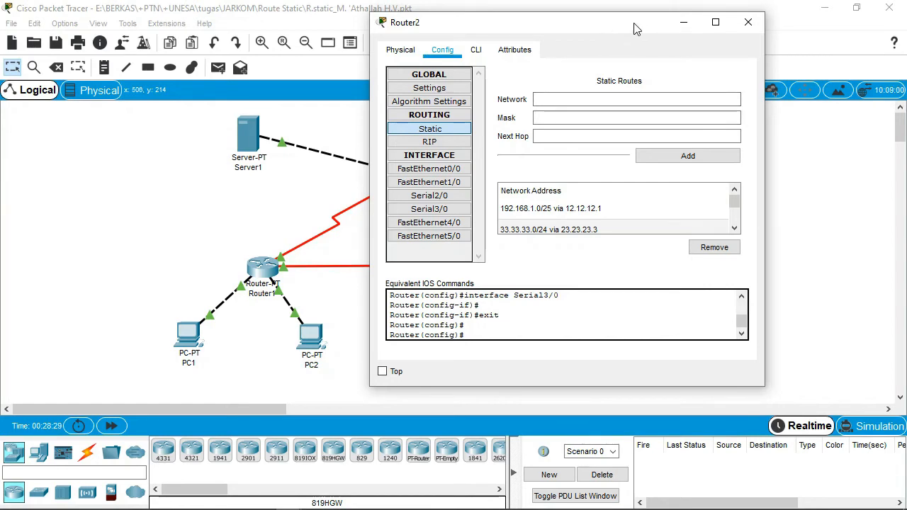
drag(634, 28, 387, 79)
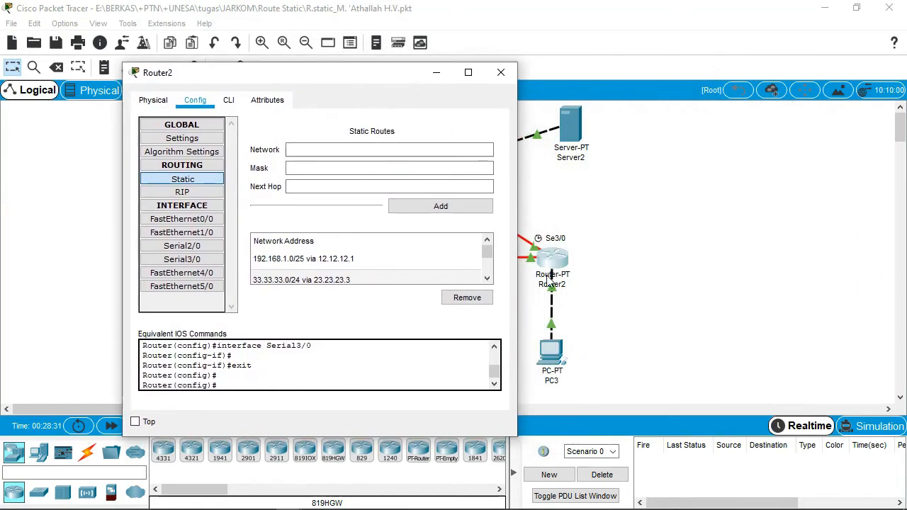
Step: Examine Router2's remaining static routes to the server networks via Router3, and close the router's configuration
scroll(380, 272, down, 1)
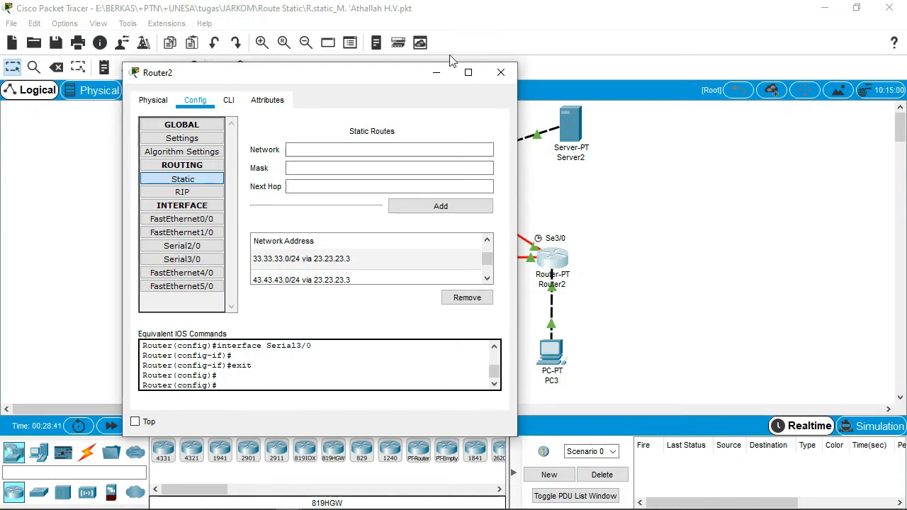
drag(382, 73, 313, 82)
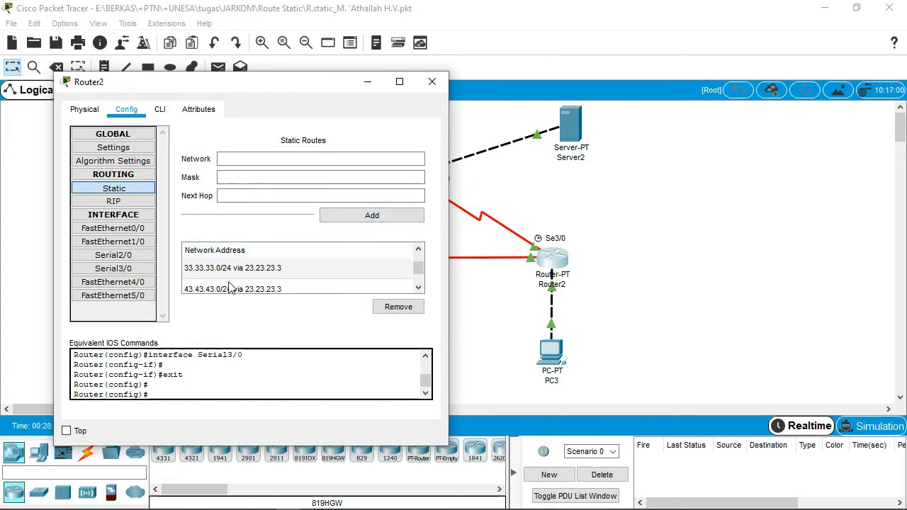
drag(415, 265, 418, 279)
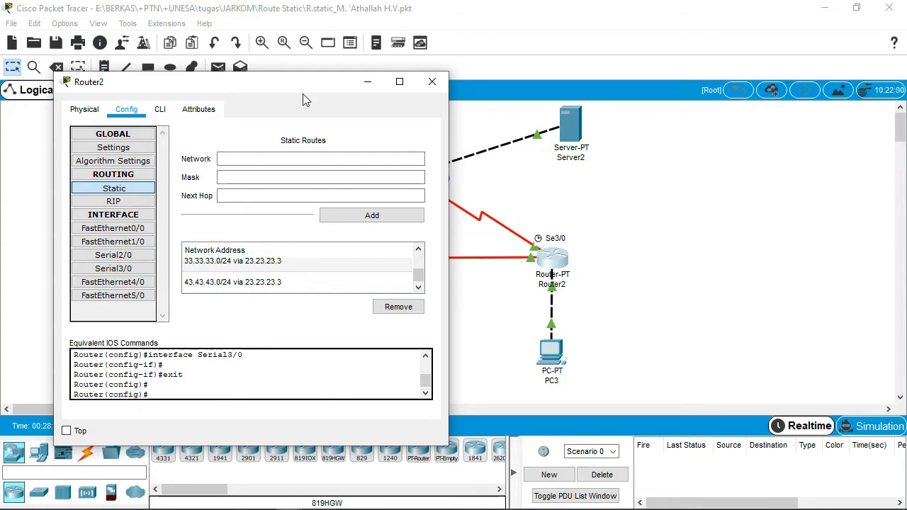
drag(308, 89, 471, 95)
click(606, 90)
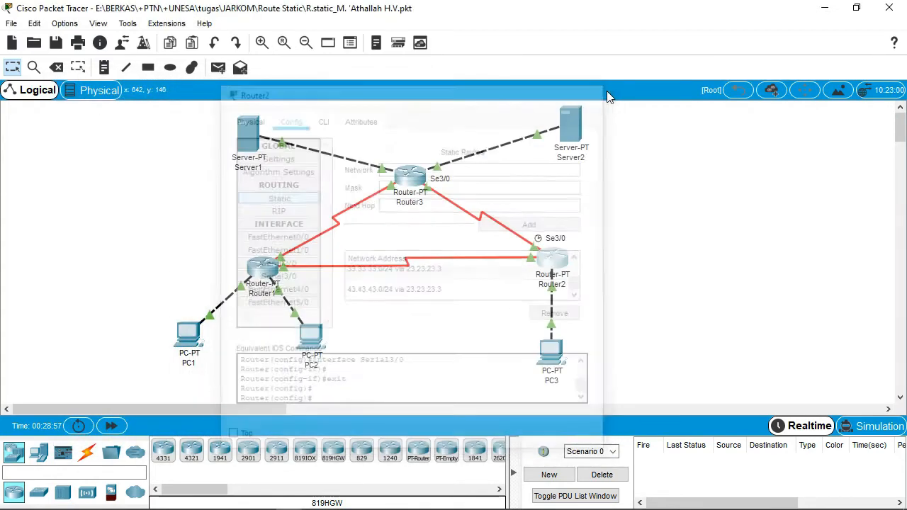
Step: Open Router3's static routing settings, compare its routes with the PC networks behind Router1 and Router2, and close the configuration
click(409, 170)
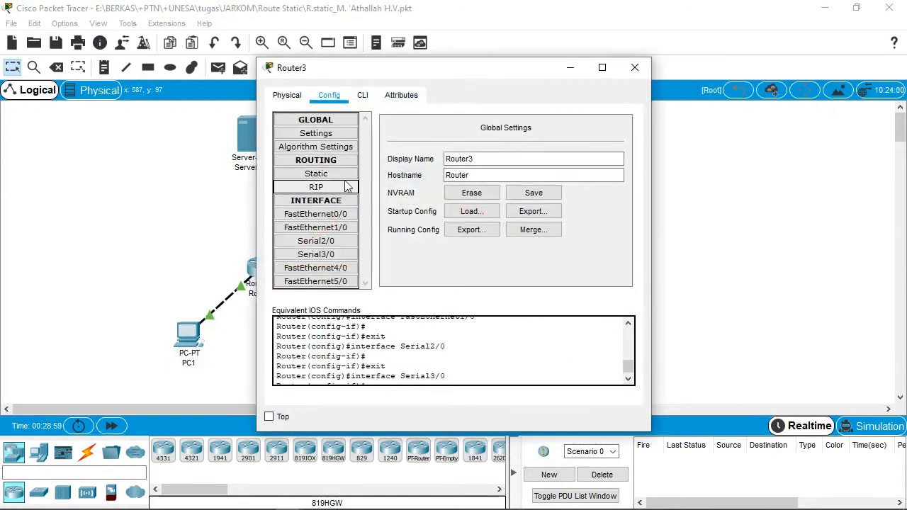
click(345, 177)
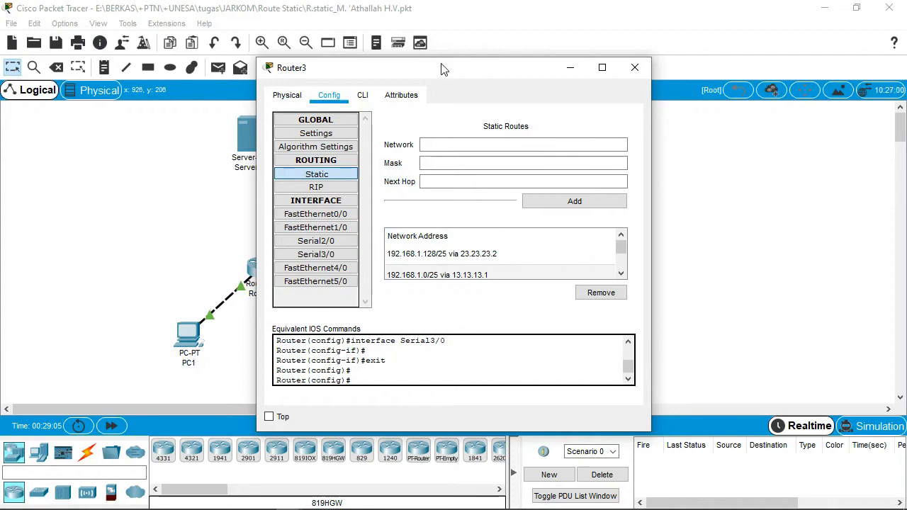
drag(440, 68, 527, 46)
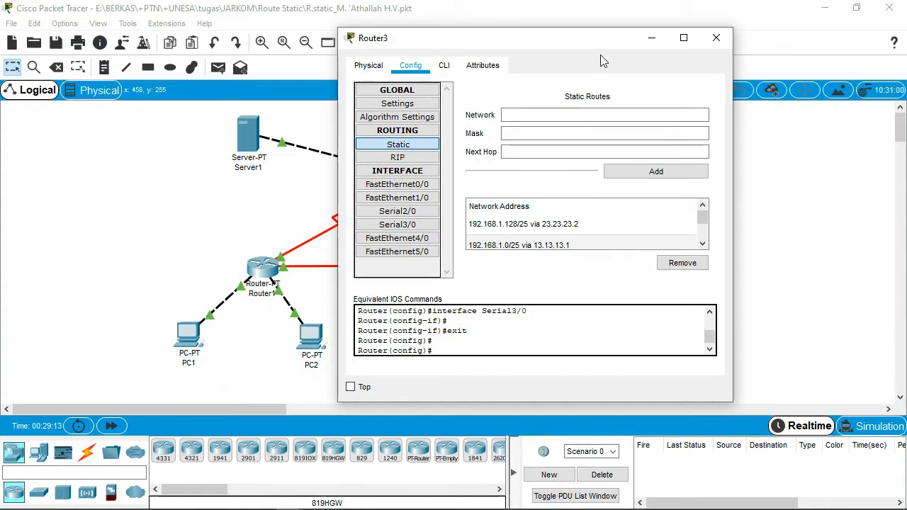
drag(606, 50, 345, 55)
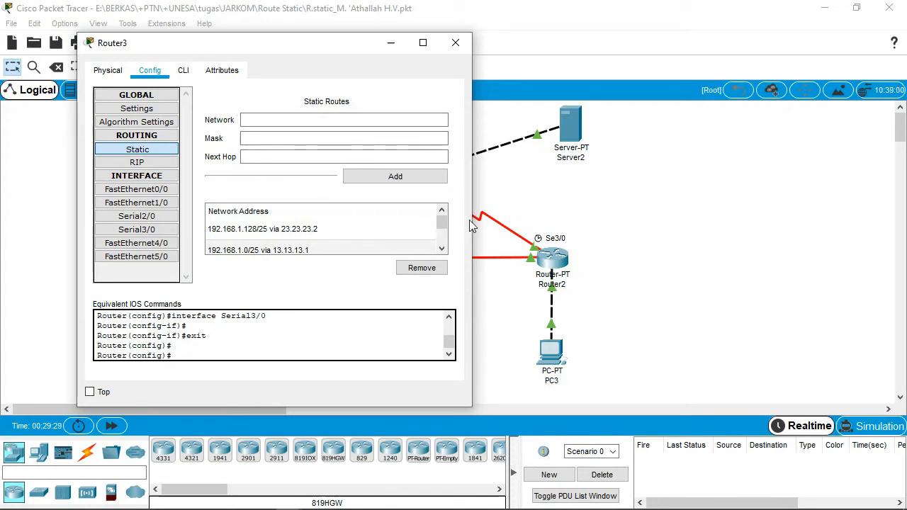
click(456, 42)
mouse_move(559, 155)
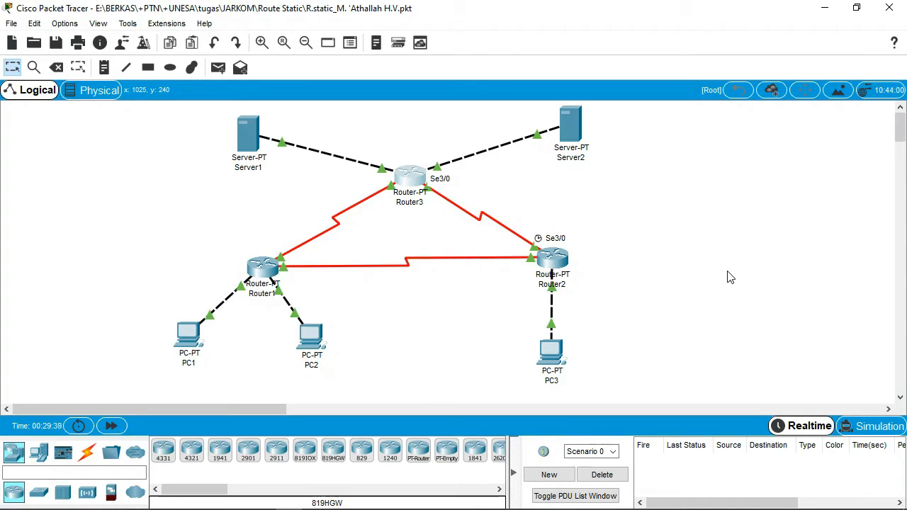
Step: Switch to simulation mode and review which IPv4 protocols are selected in the event list filters
click(881, 429)
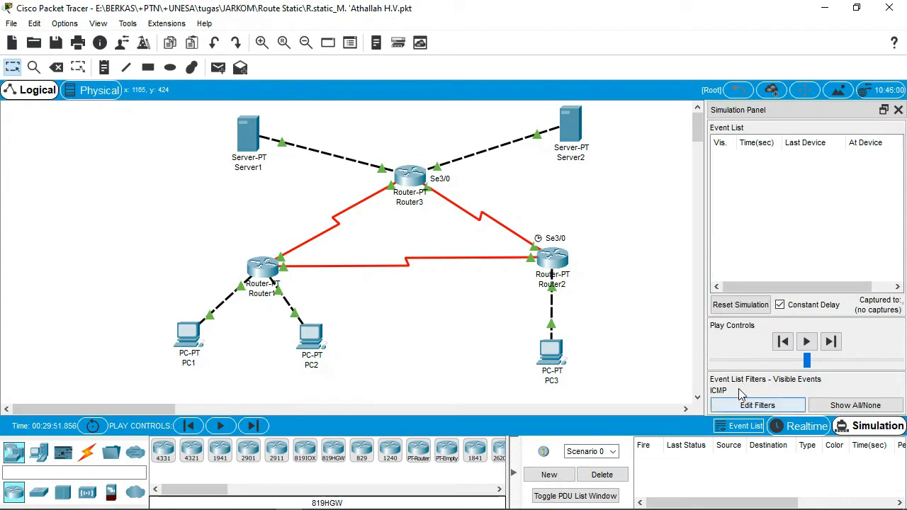
click(722, 405)
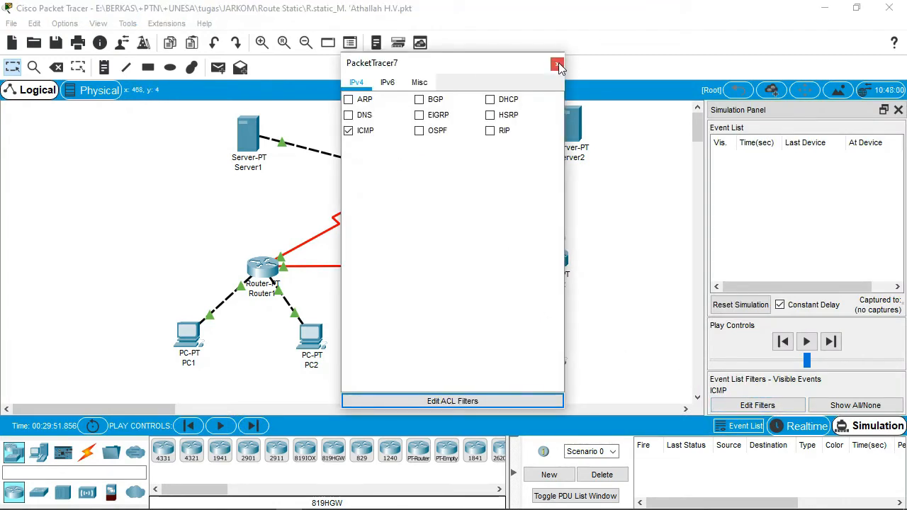
click(557, 65)
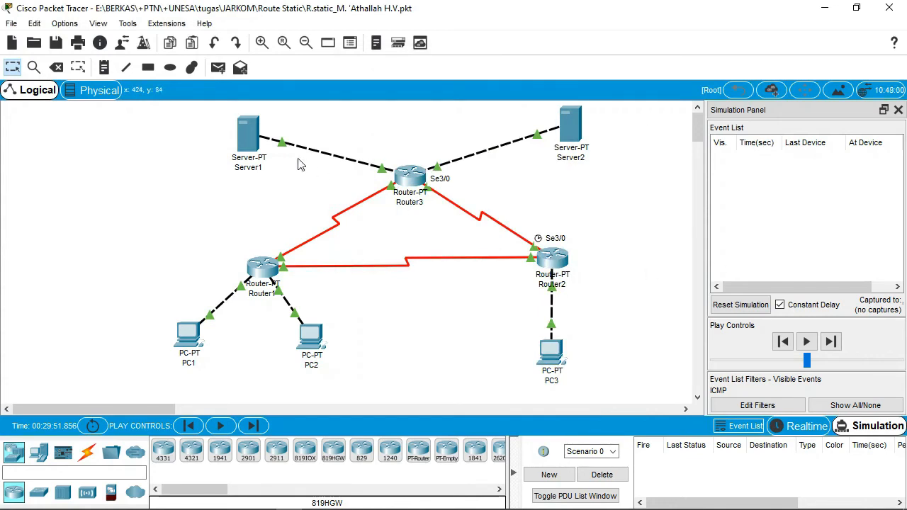
Step: Add a simple PDU with PC1 as the source and PC2 as the destination
mouse_move(237, 139)
click(223, 76)
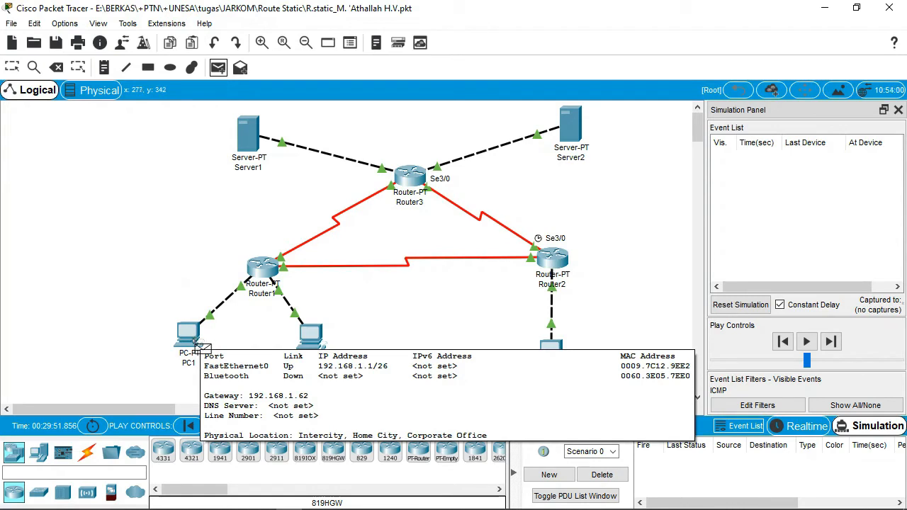
click(198, 344)
click(319, 346)
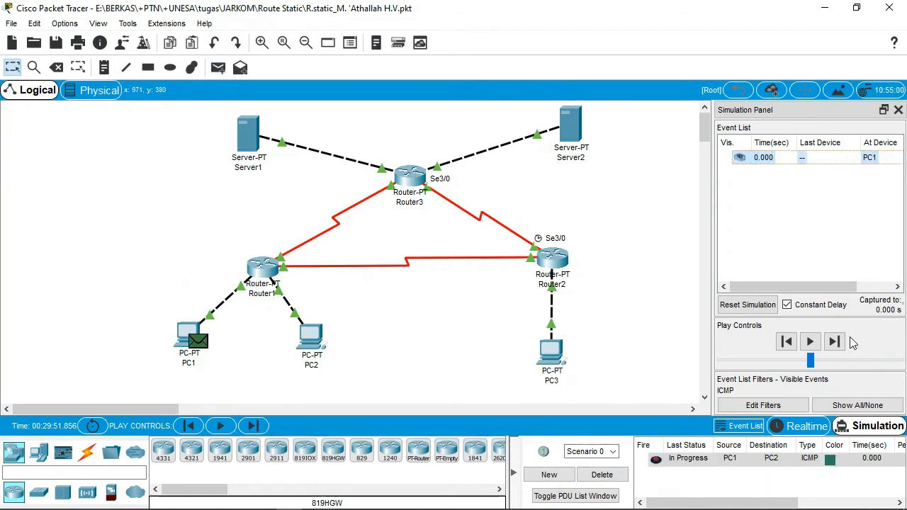
Step: Step the simulation forward until the PC1-to-PC2 ping's reply is back at PC1, and delete the scenario
click(837, 342)
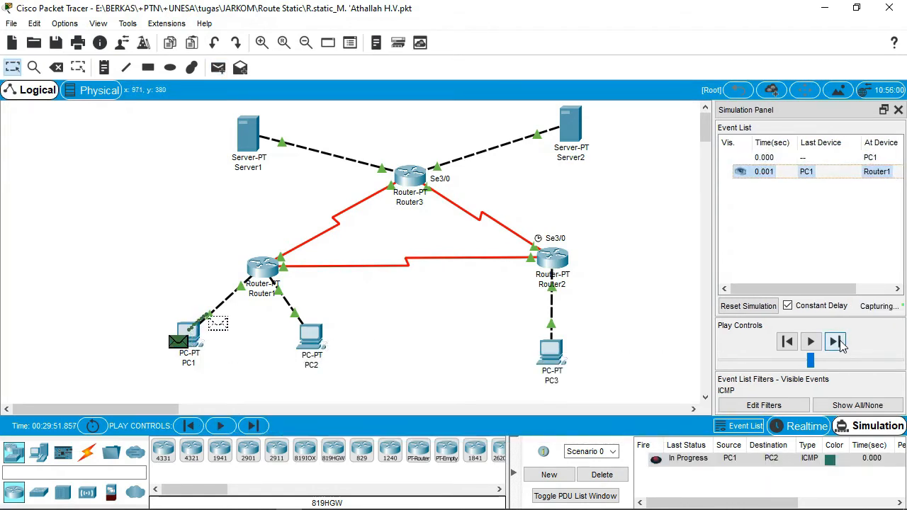
click(837, 342)
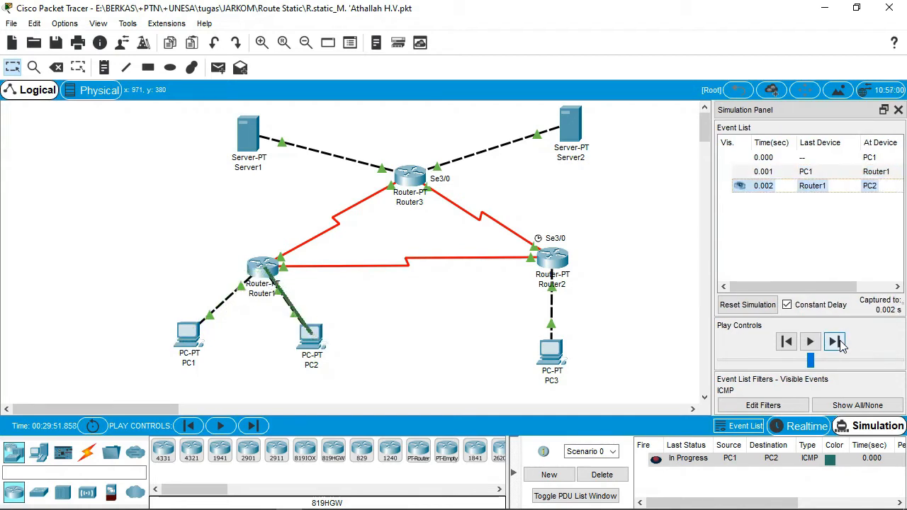
click(837, 342)
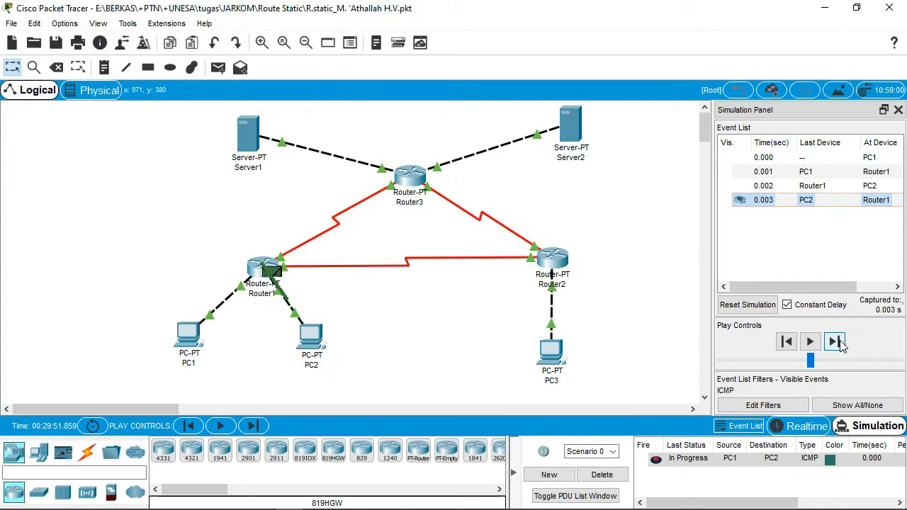
click(837, 343)
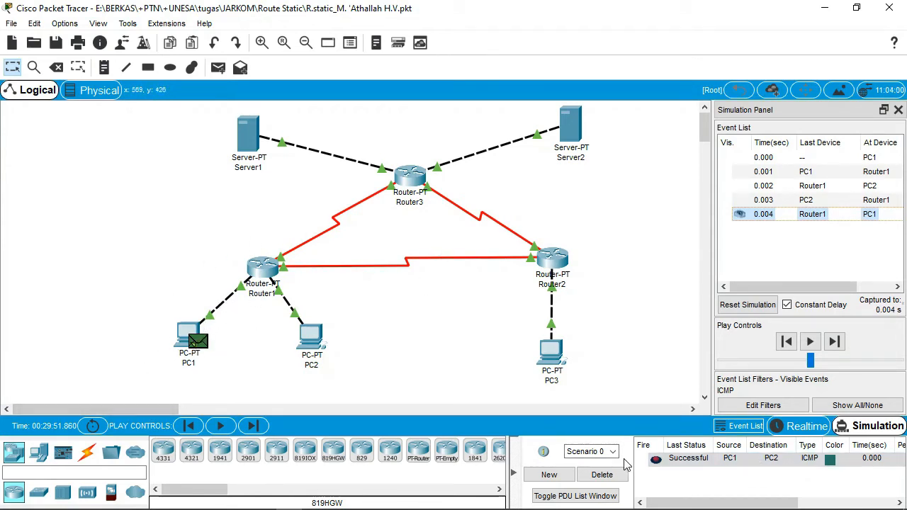
click(601, 479)
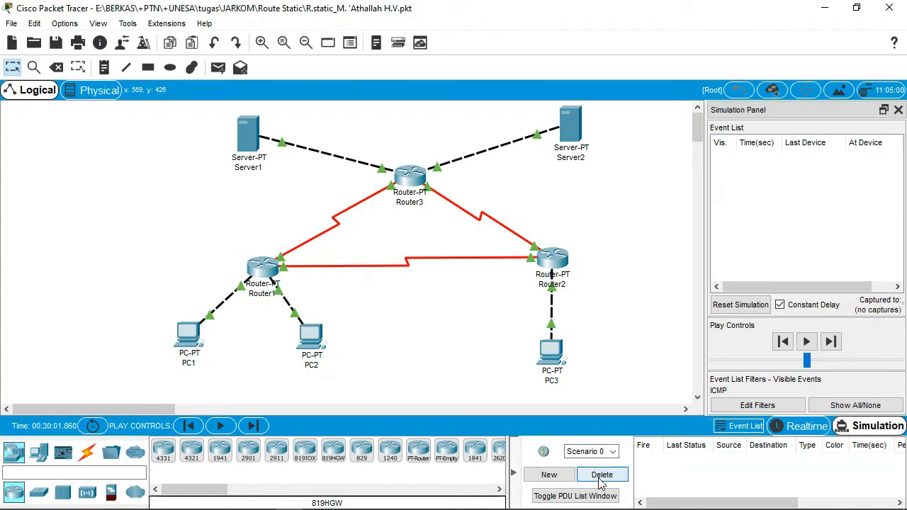
Step: Add a simple PDU with PC1 as the source and PC3 as the destination
click(218, 68)
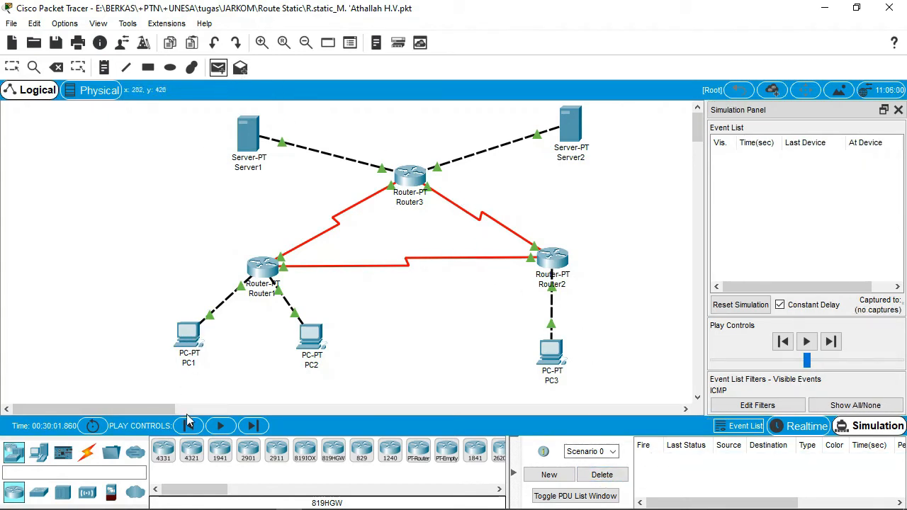
click(190, 340)
click(558, 360)
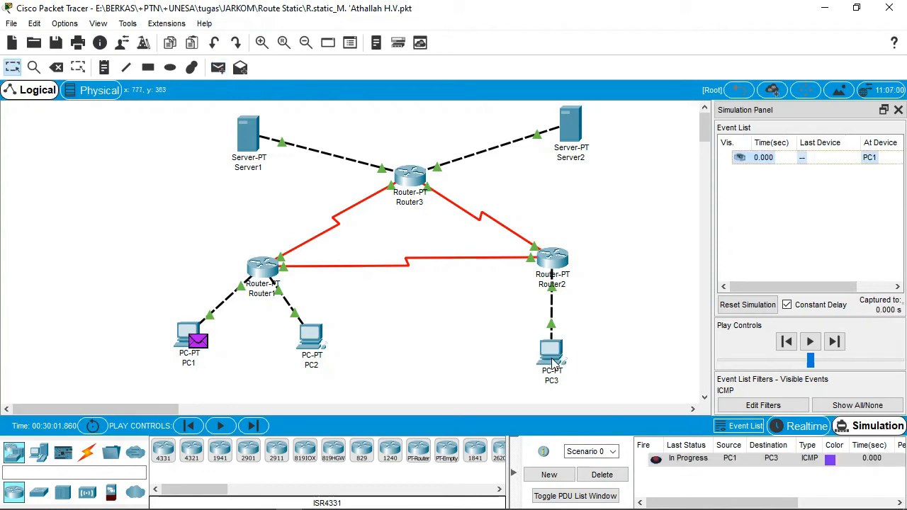
Step: Step the simulation forward until PC3's reply reaches PC1 through Router2 and Router1, and delete the scenario
click(833, 342)
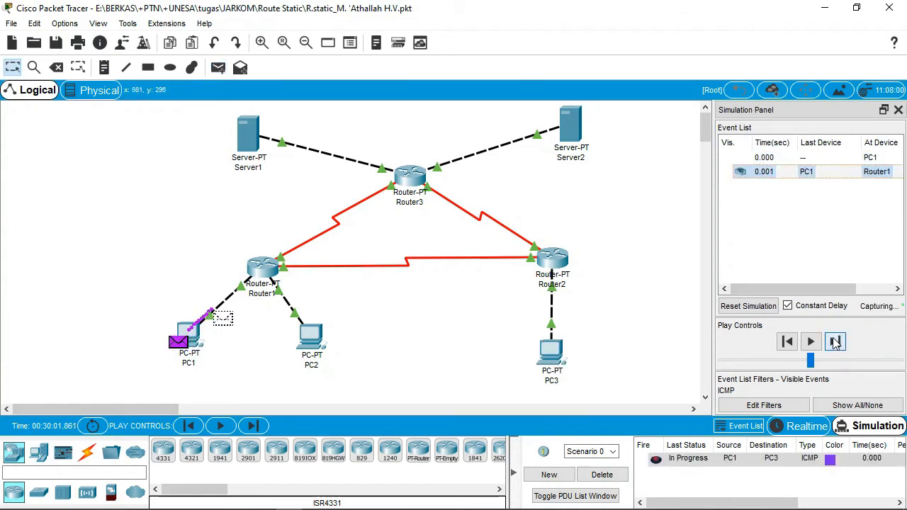
click(833, 341)
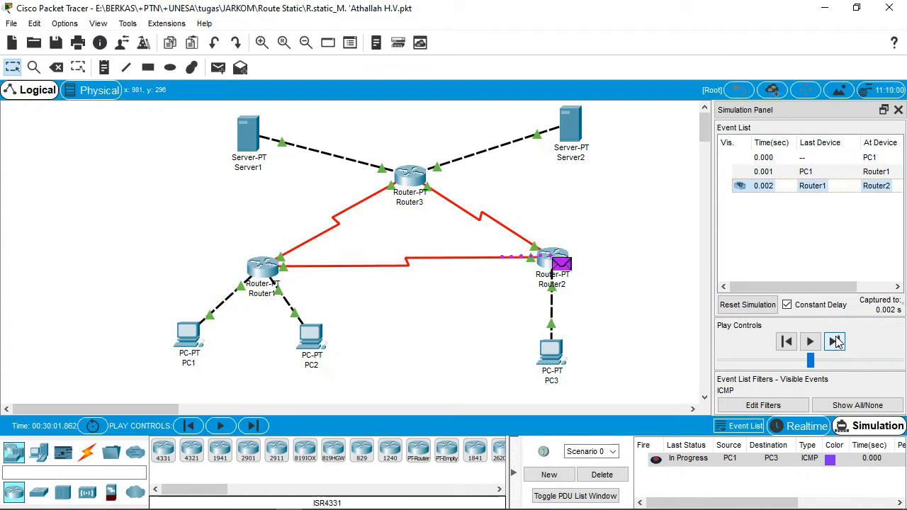
click(835, 342)
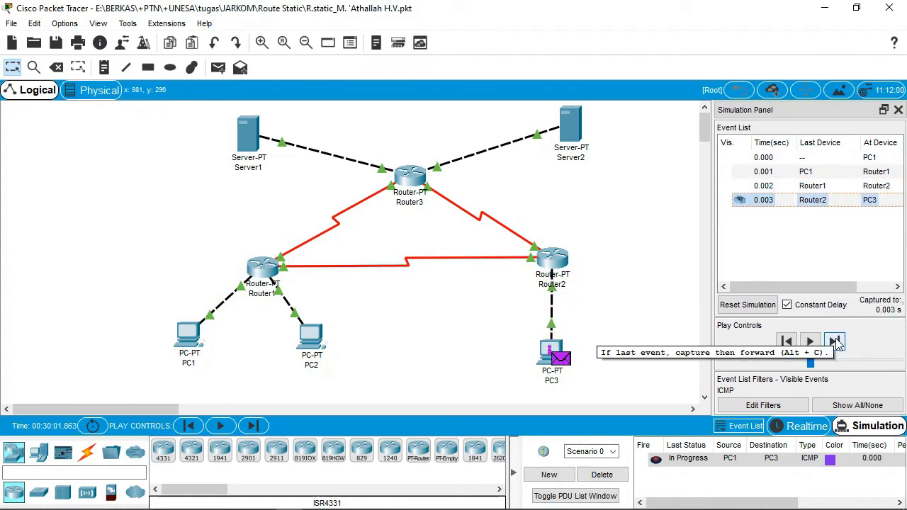
click(835, 341)
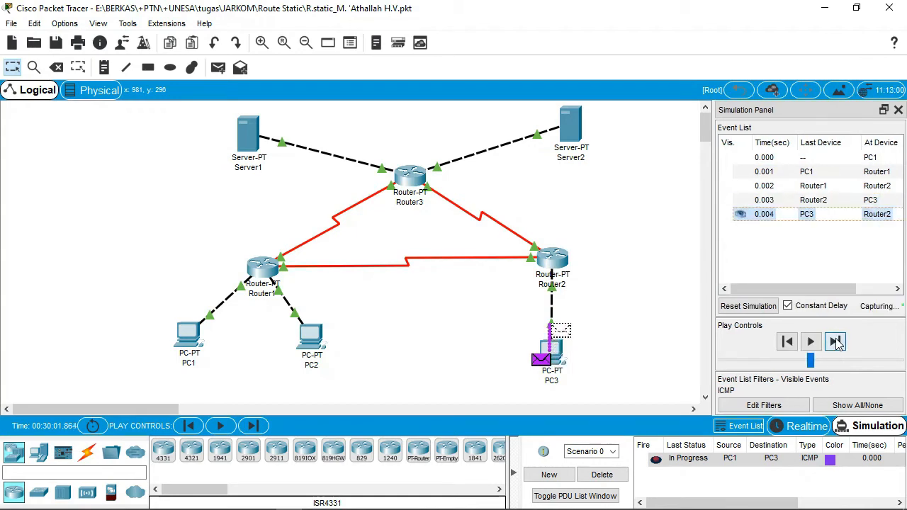
click(835, 342)
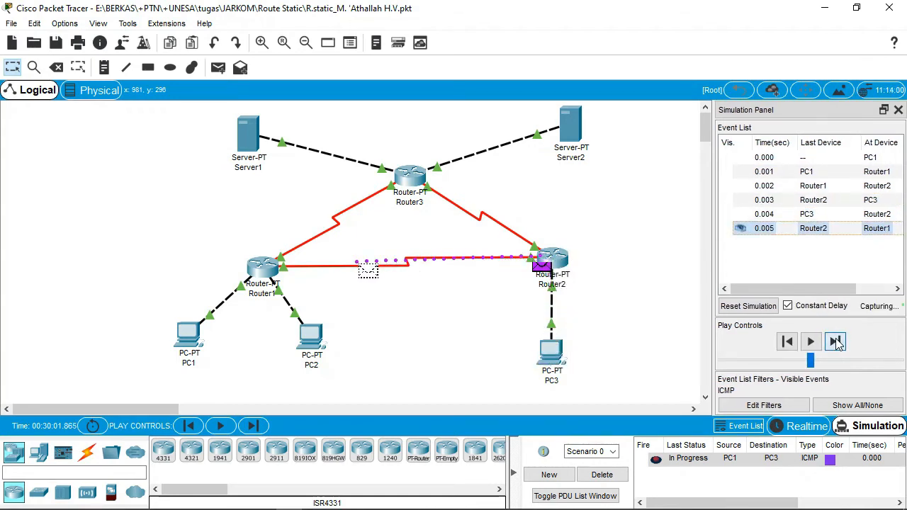
click(835, 341)
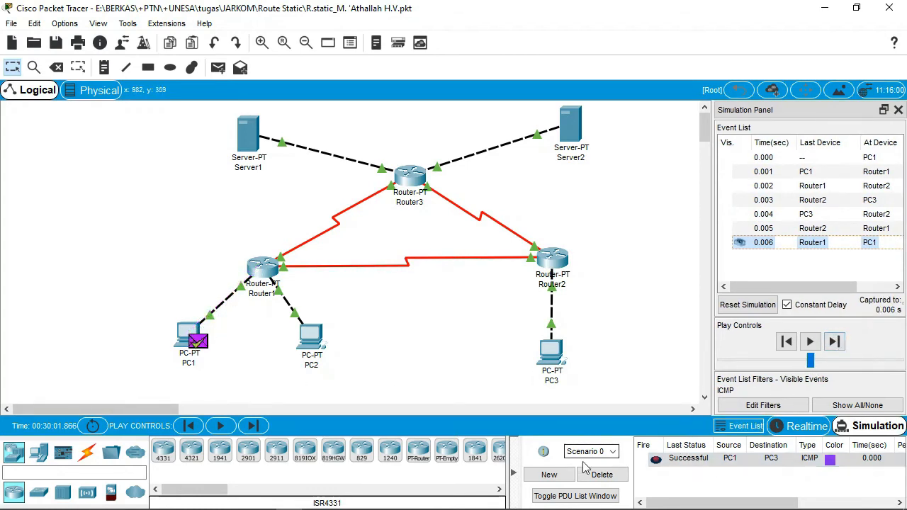
click(660, 465)
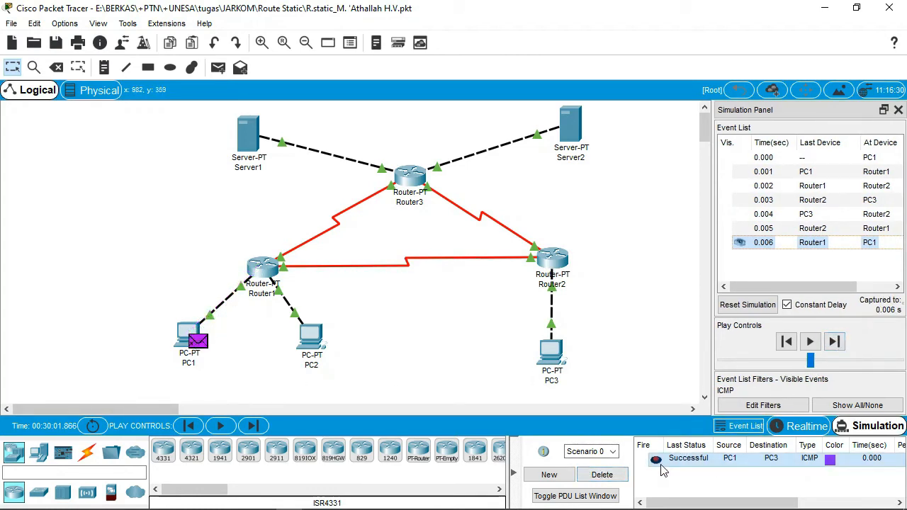
click(621, 475)
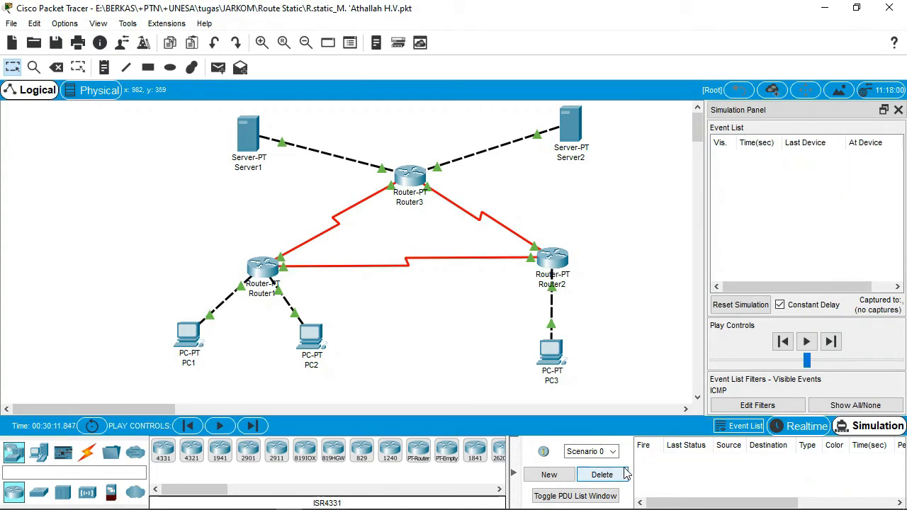
Step: Add a simple PDU with PC1 as the source and Server1 as the destination
click(219, 66)
click(192, 337)
click(241, 137)
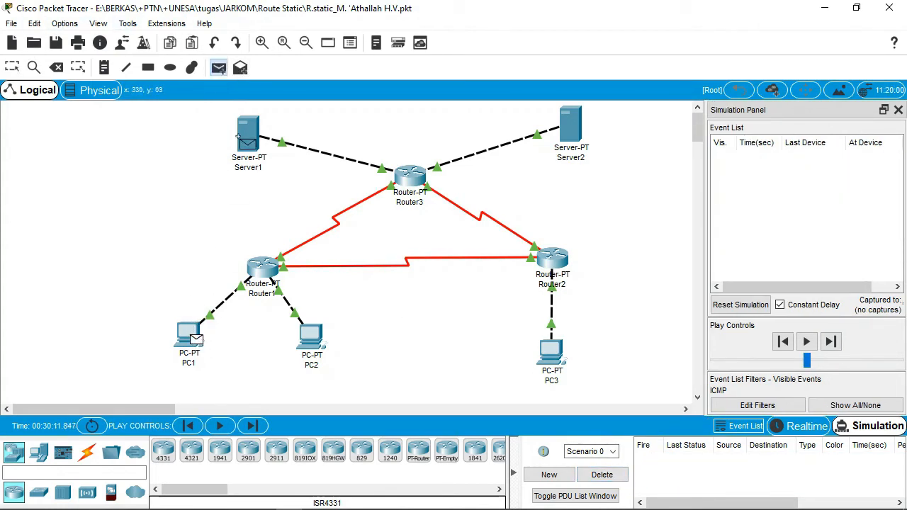
click(248, 136)
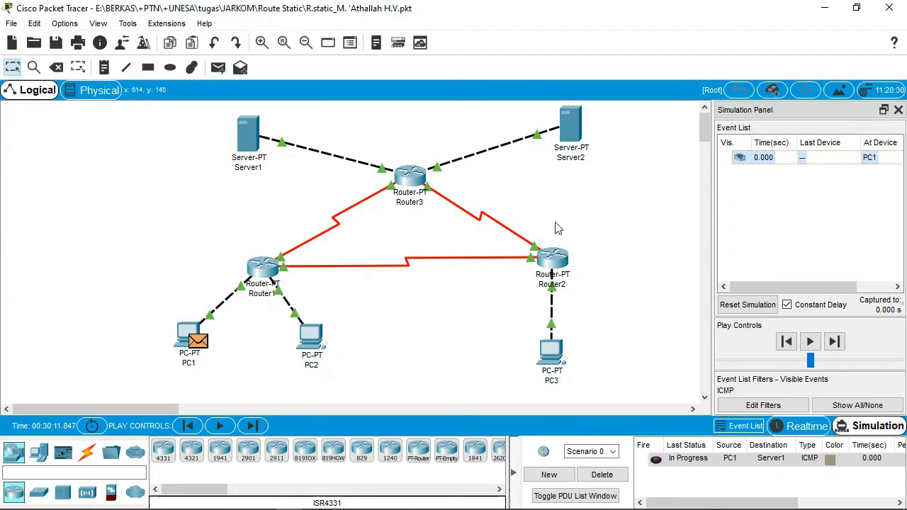
Step: Step the simulation forward until Server1's reply reaches PC1 through Router3 and Router1, and delete the scenario
click(833, 343)
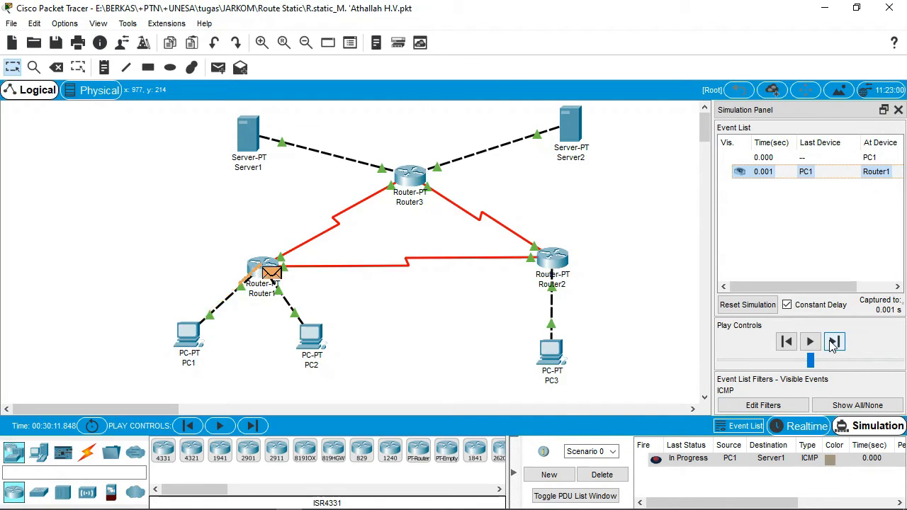
click(833, 343)
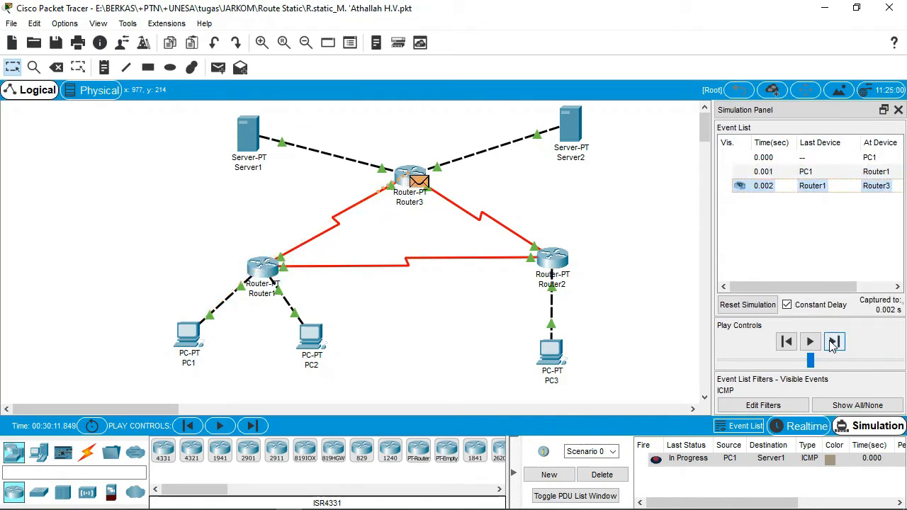
click(833, 343)
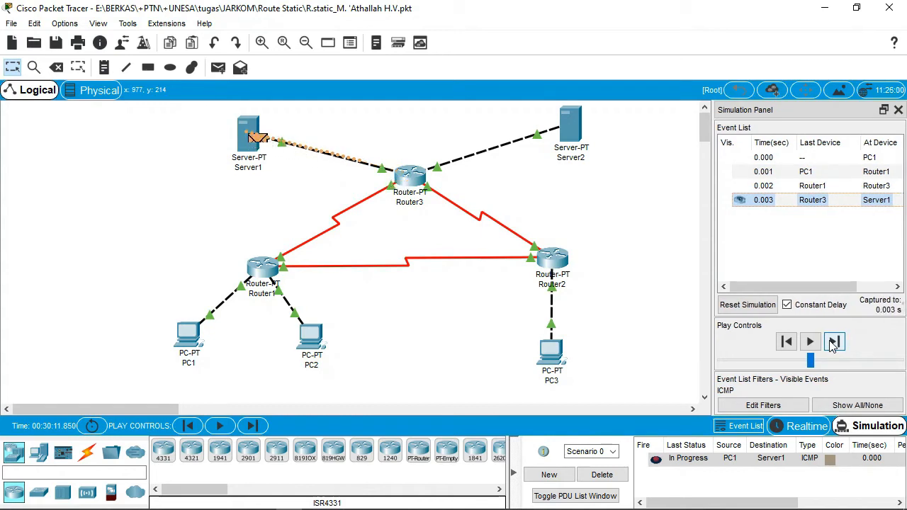
click(833, 342)
click(833, 343)
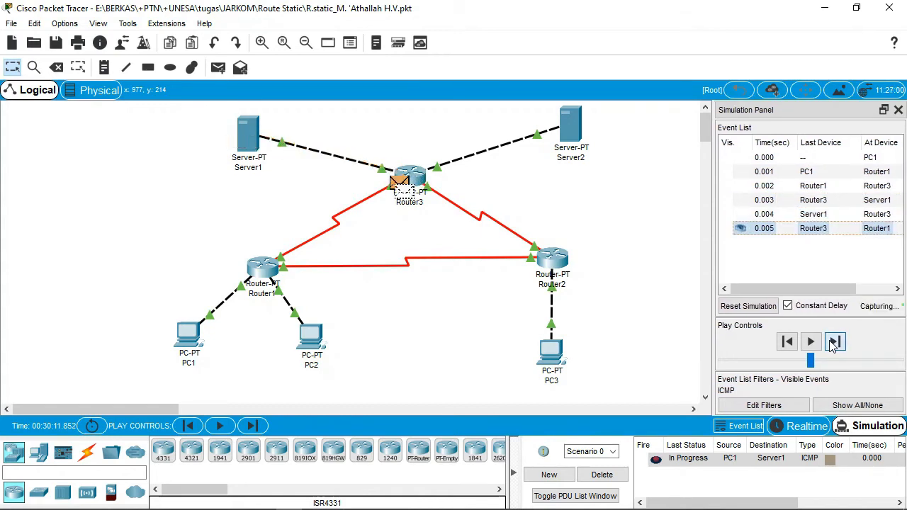
click(833, 343)
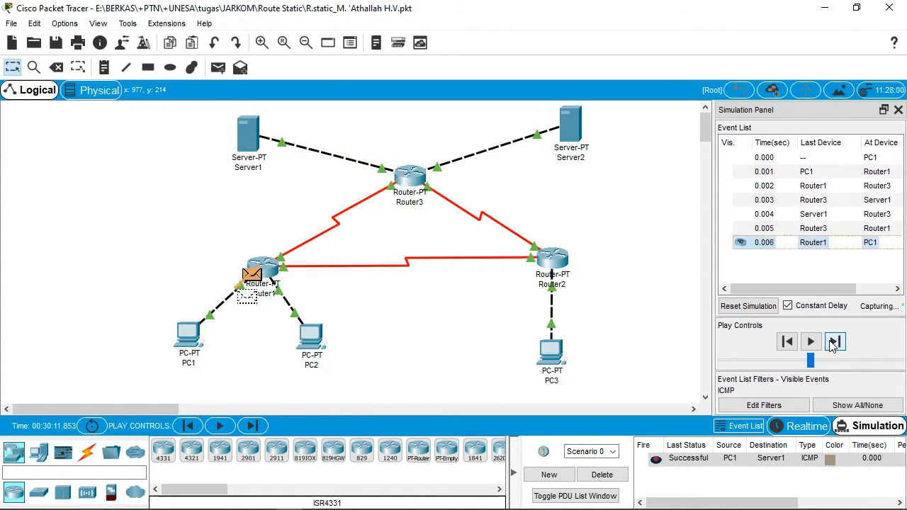
click(623, 477)
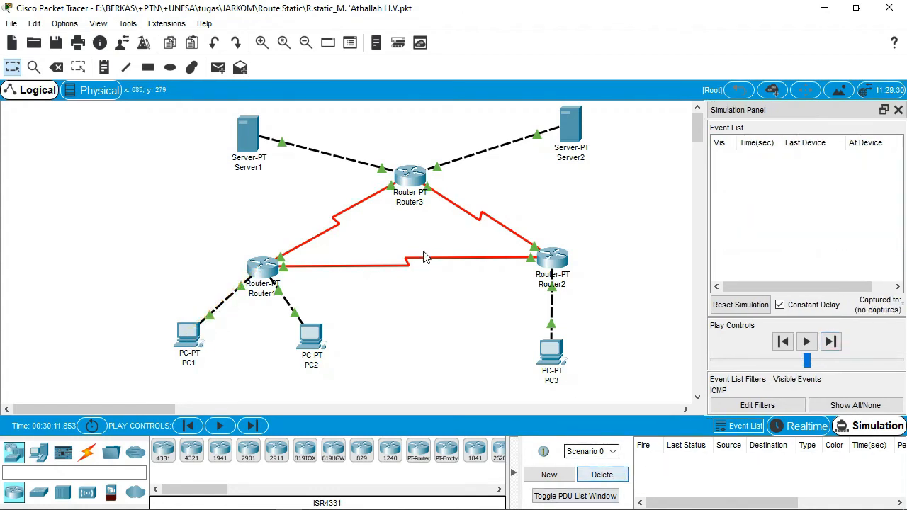
Step: Add a simple PDU with PC1 as the source and Server2 as the destination
click(218, 69)
click(190, 333)
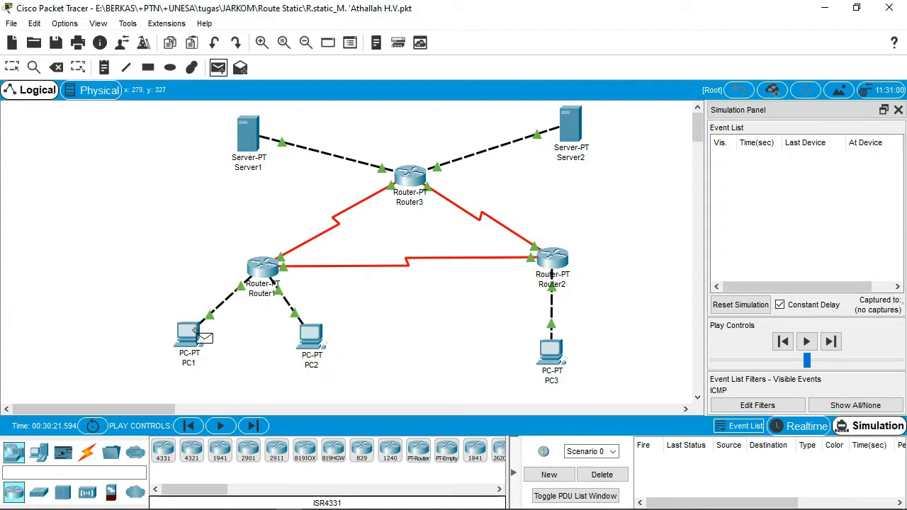
click(582, 142)
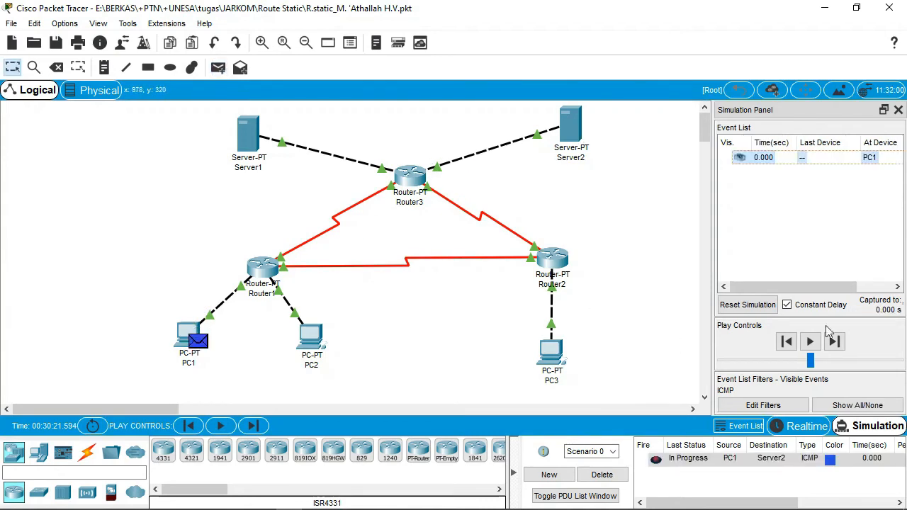
Step: Step the simulation forward until Server2's reply reaches PC1 through Router3 and Router1, and delete the scenario
click(840, 342)
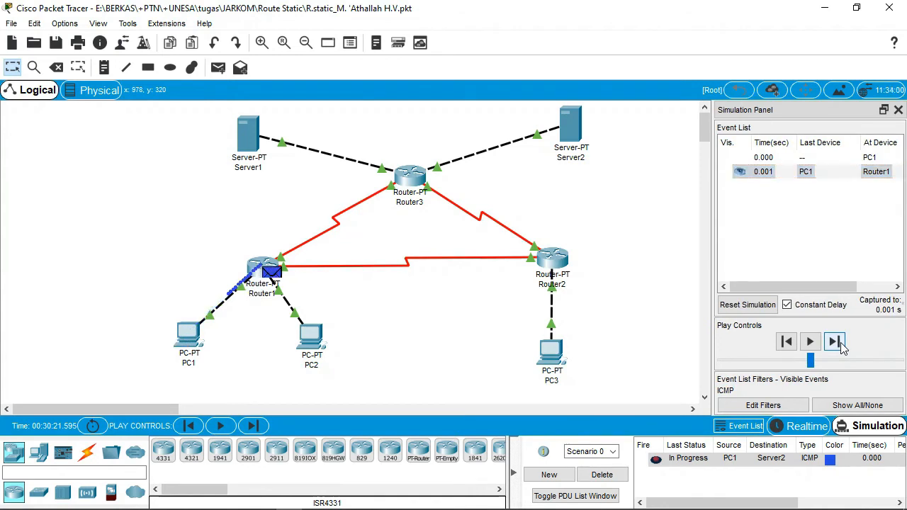
click(835, 341)
click(836, 342)
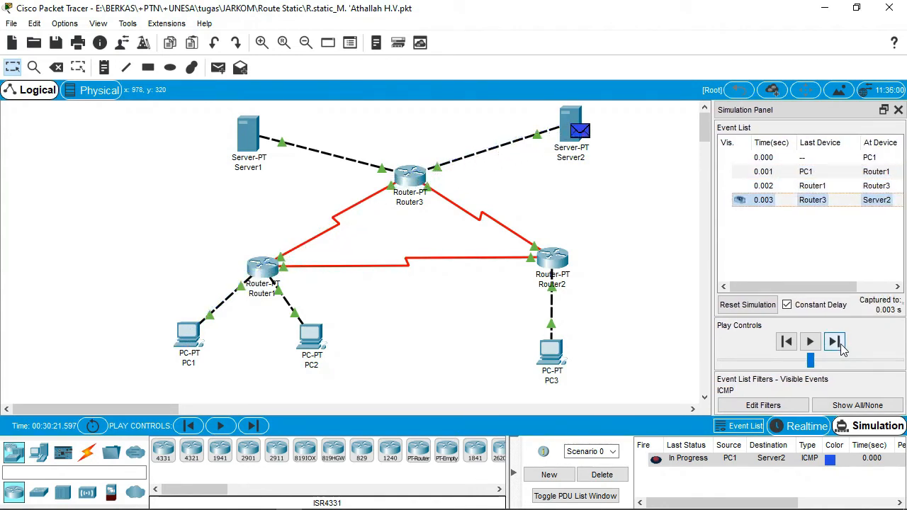
click(835, 342)
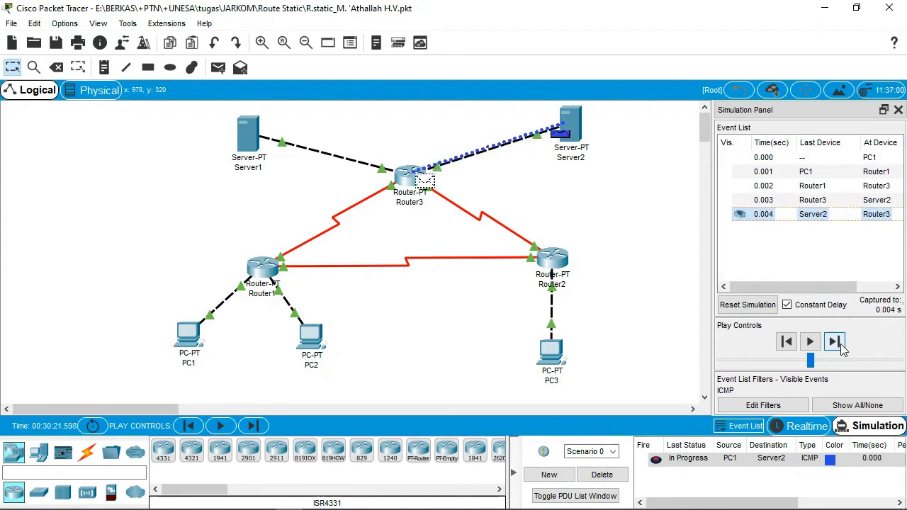
click(836, 342)
click(836, 342)
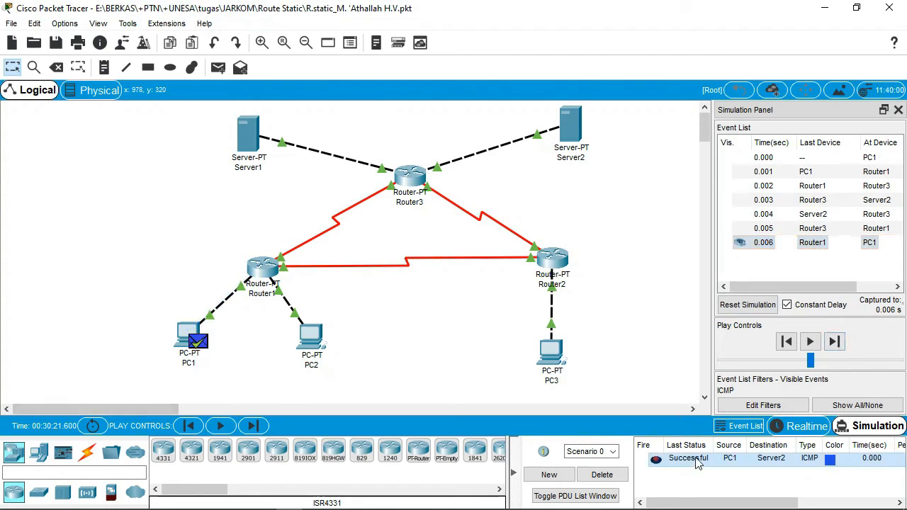
click(601, 474)
Step: Add a simple PDU with PC3 as the source and PC2 as the destination
click(217, 68)
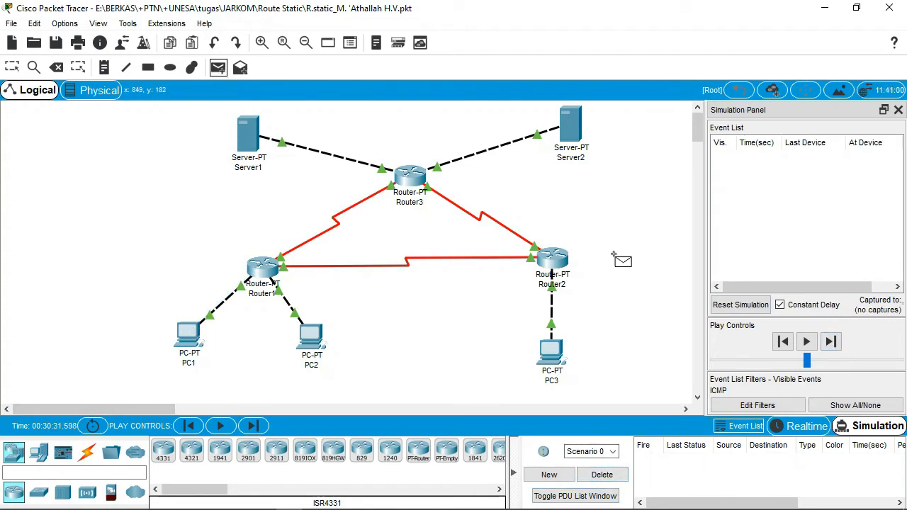
click(557, 355)
click(311, 338)
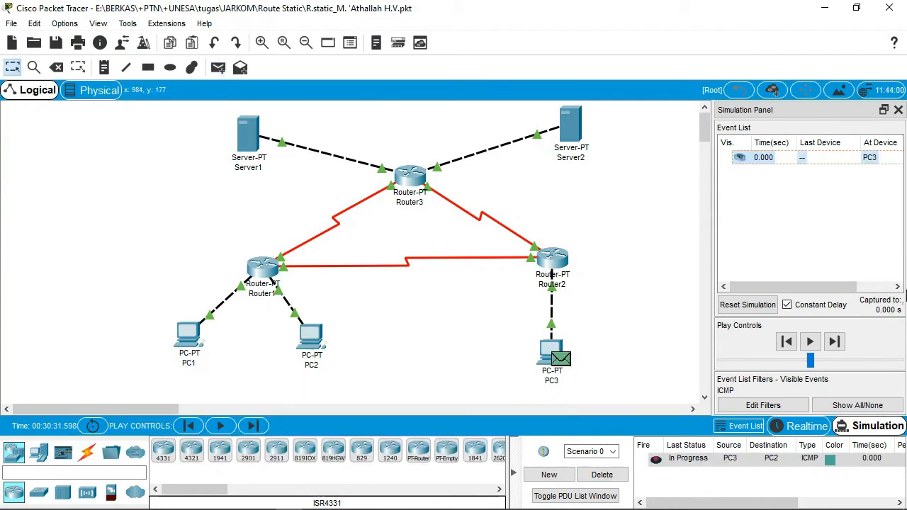
Step: Step the simulation forward until PC2's reply reaches PC3 through Router1 and Router2, and delete the scenario
click(835, 342)
click(835, 342)
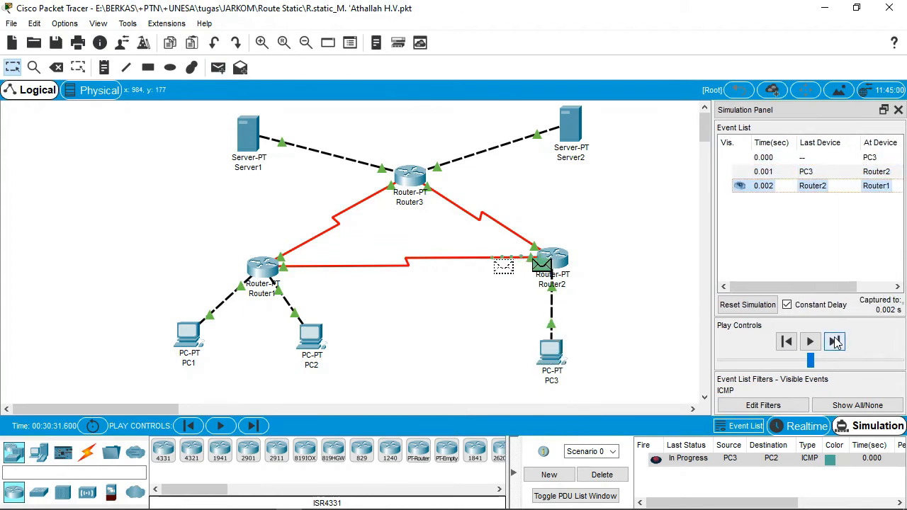
click(835, 341)
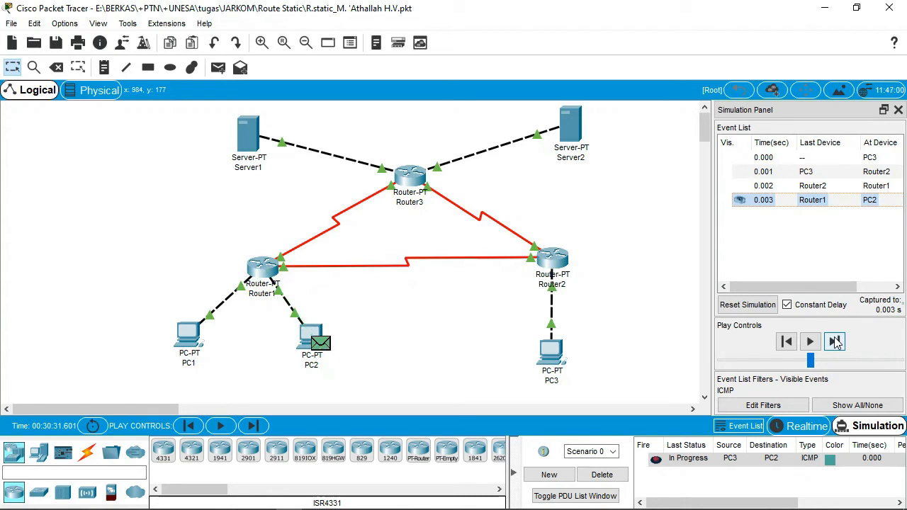
click(834, 342)
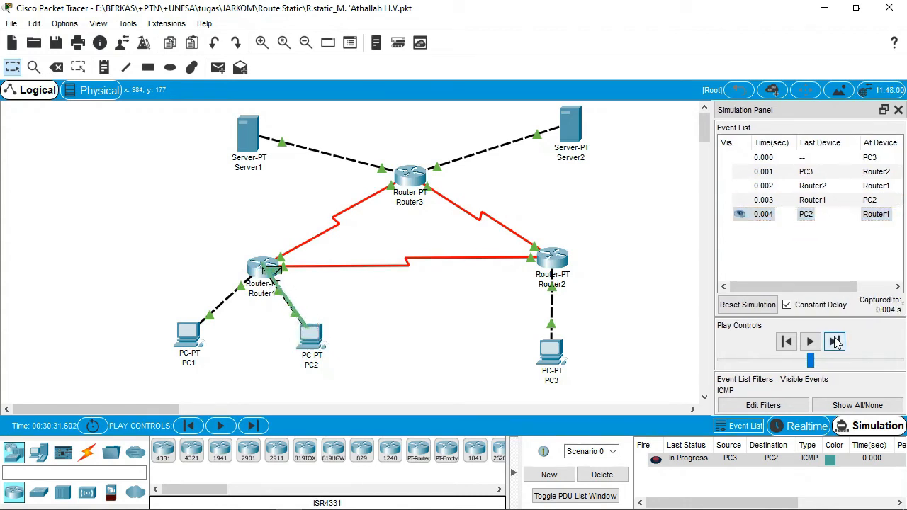
click(835, 342)
click(835, 342)
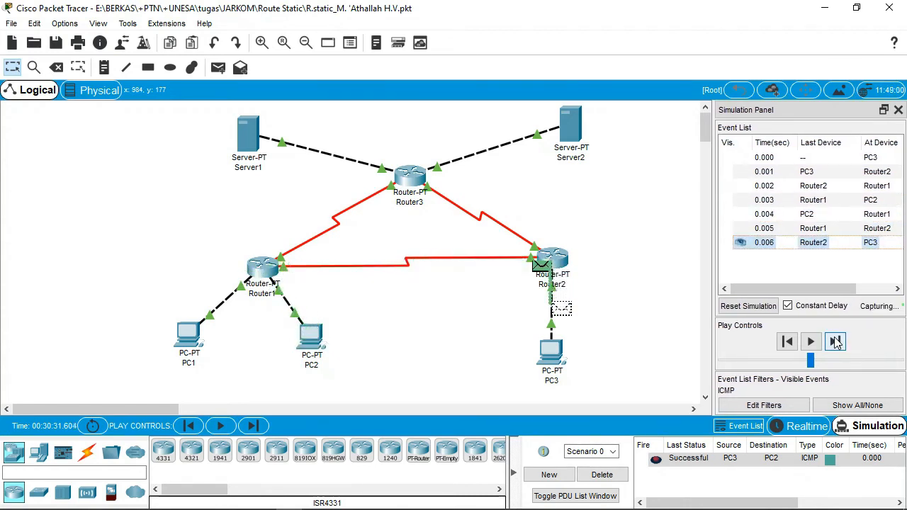
click(618, 479)
Step: Add a simple PDU with PC3 as the source and Server1 as the destination
click(217, 68)
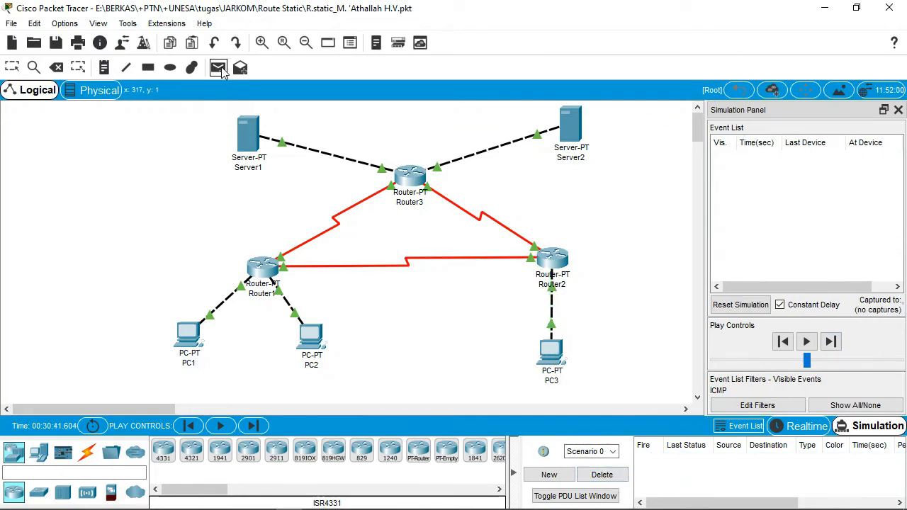
click(561, 357)
click(249, 141)
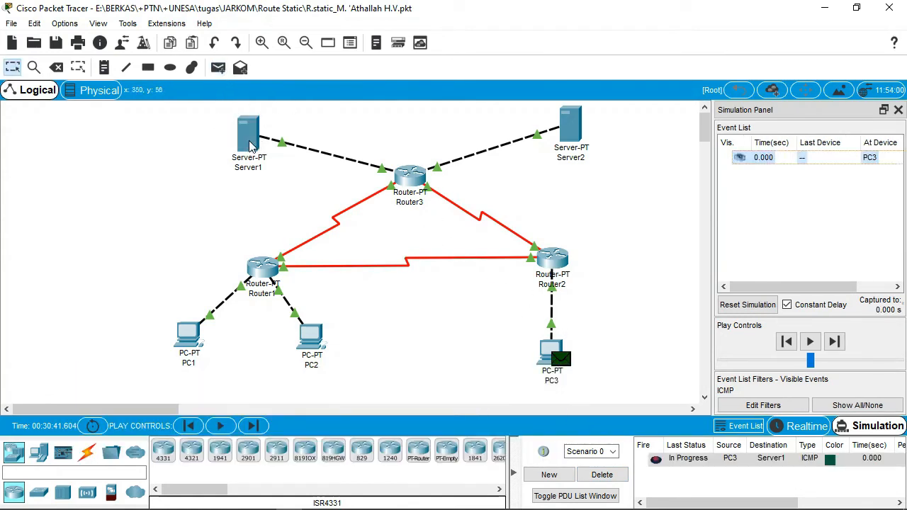
Step: Step the simulation forward until Server1's reply reaches PC3 through Router3 and Router2, and delete the scenario
click(834, 342)
click(835, 342)
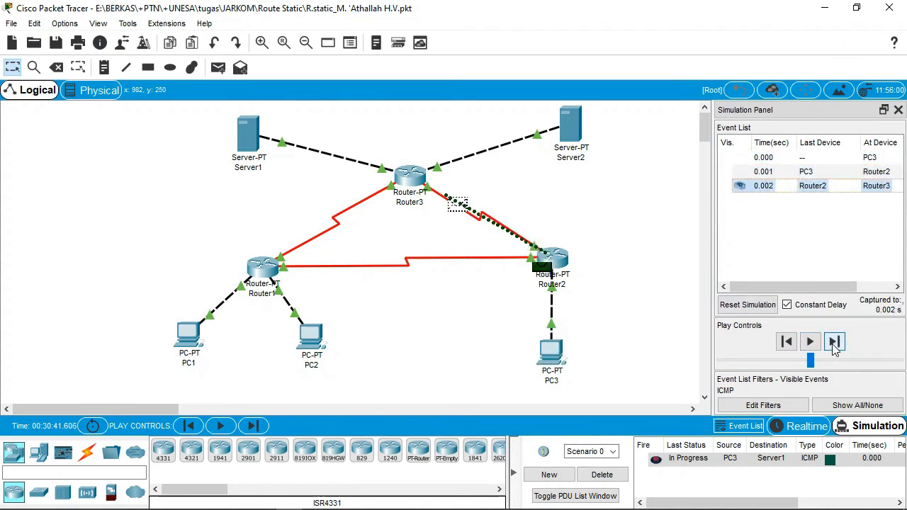
click(835, 342)
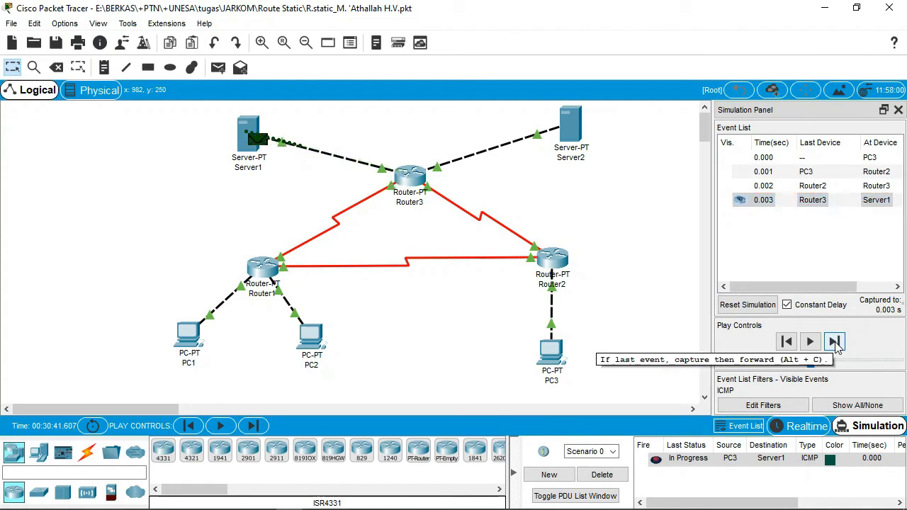
click(835, 342)
click(835, 342)
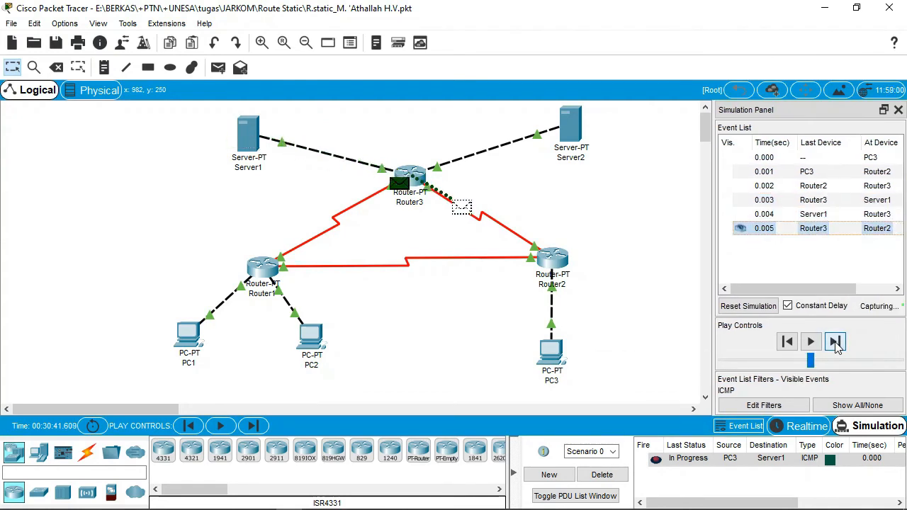
click(834, 342)
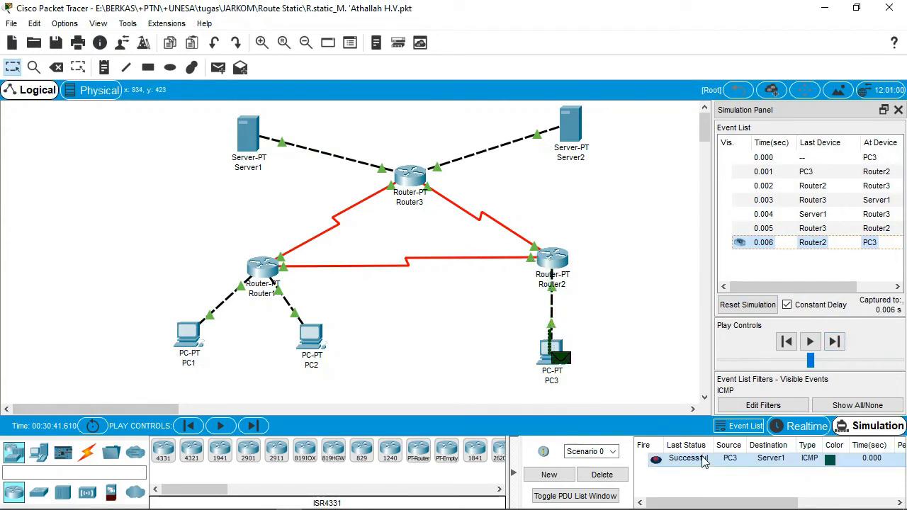
click(601, 474)
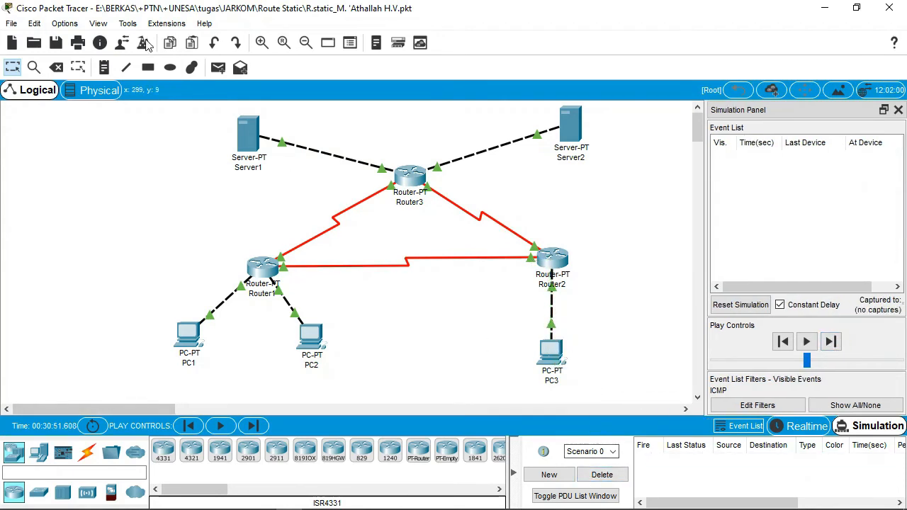
Step: Add a simple PDU with PC3 as the source and Server2 as the destination
click(219, 68)
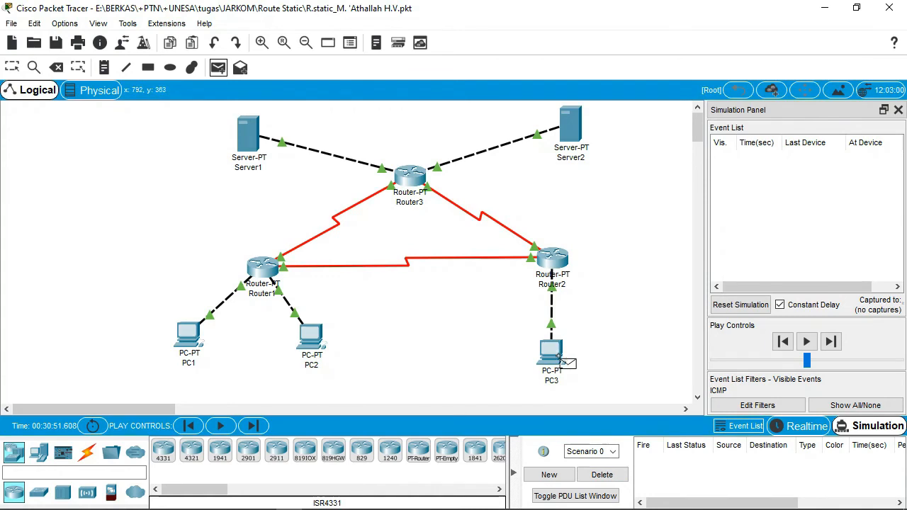
click(560, 361)
click(579, 141)
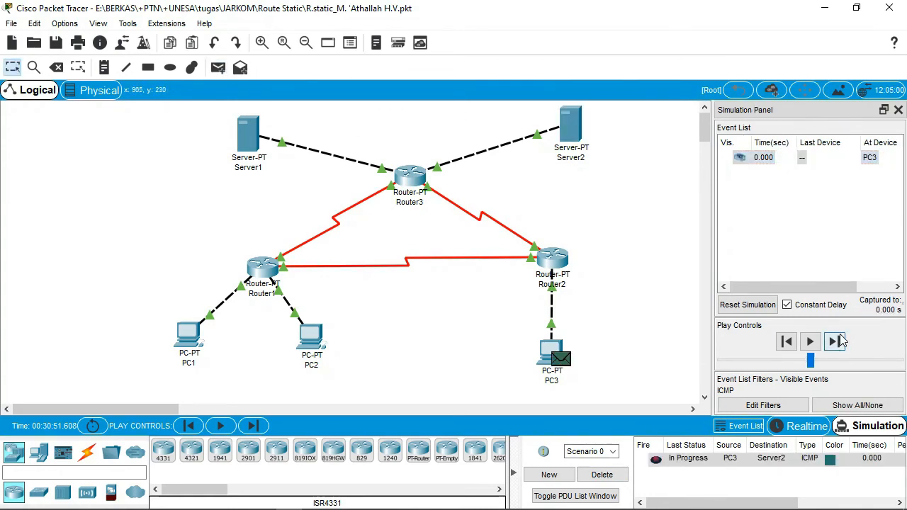
Step: Step the simulation forward until Server2's reply reaches PC3 through Router3 and Router2, and delete the scenario
click(835, 341)
click(835, 342)
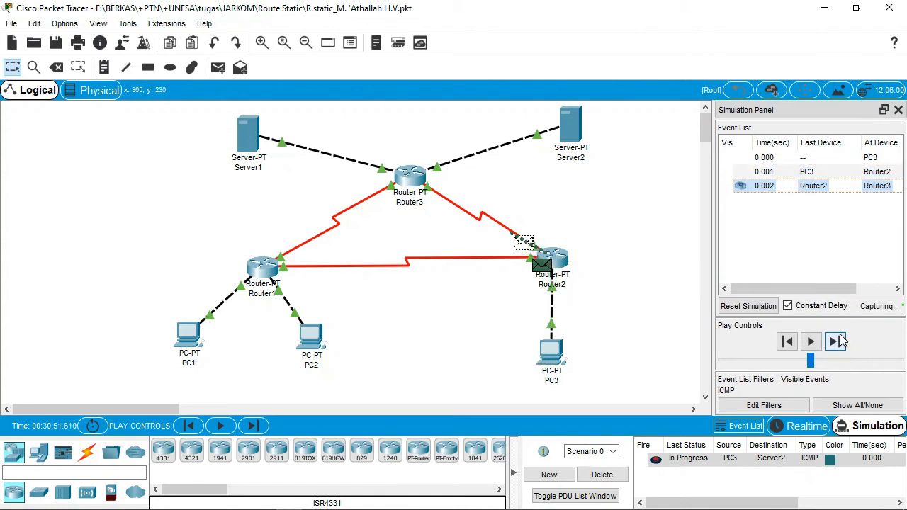
click(835, 342)
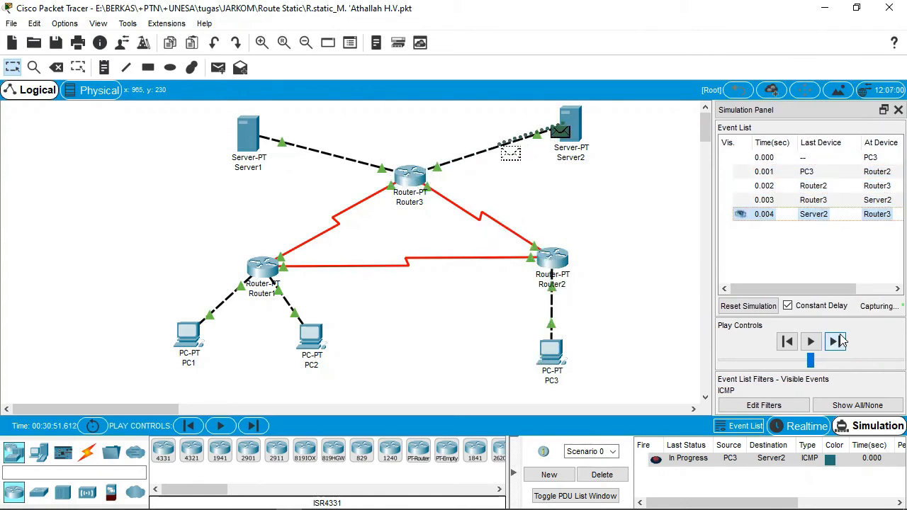
click(836, 342)
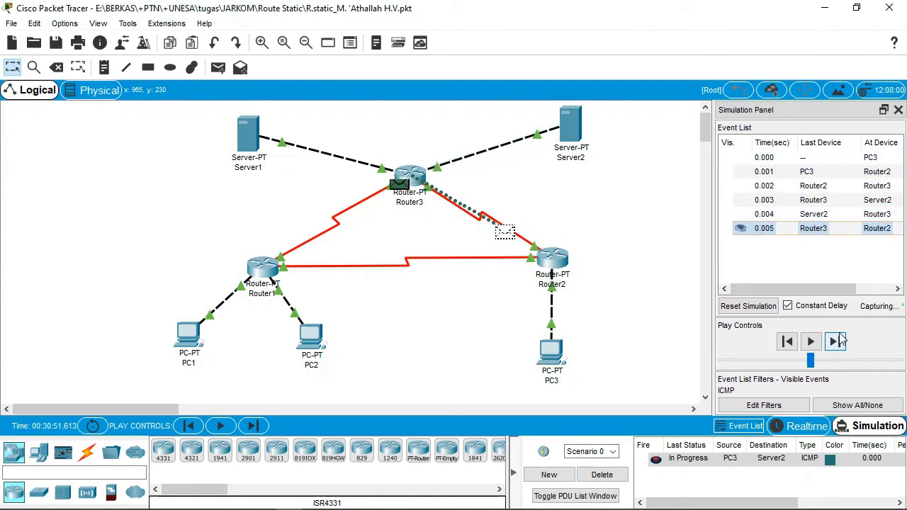
click(835, 341)
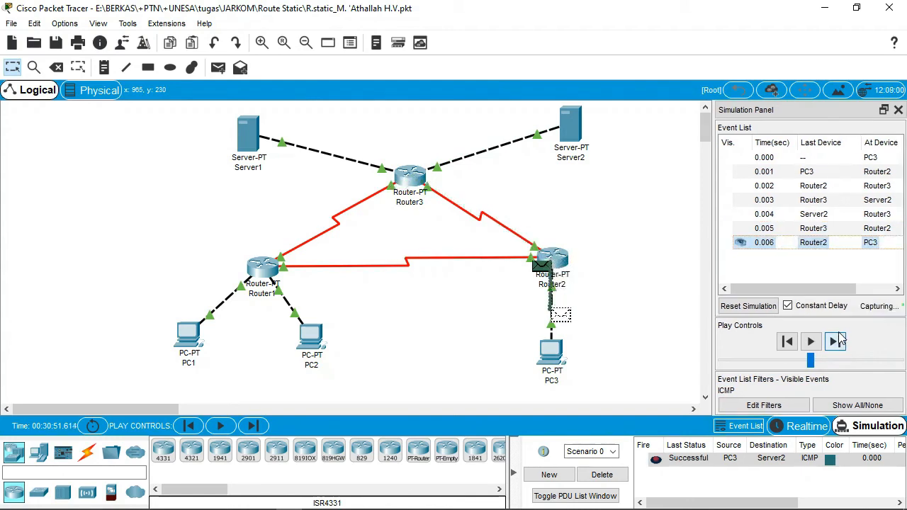
click(613, 477)
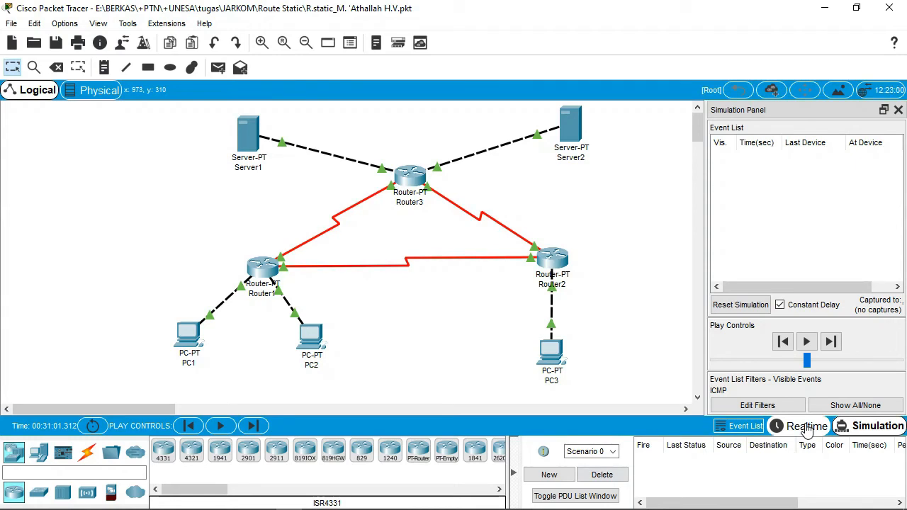
Step: Switch from simulation to Realtime mode and open the Command Prompt on PC1
click(806, 427)
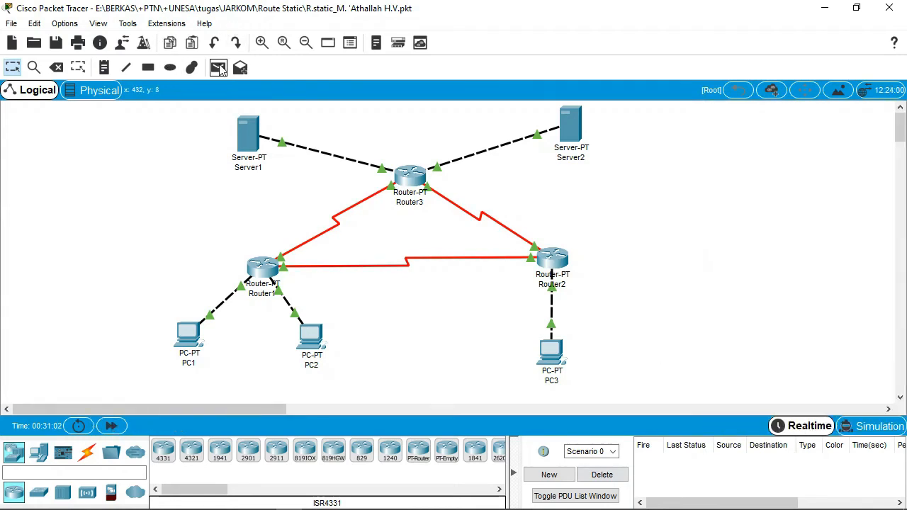
click(189, 334)
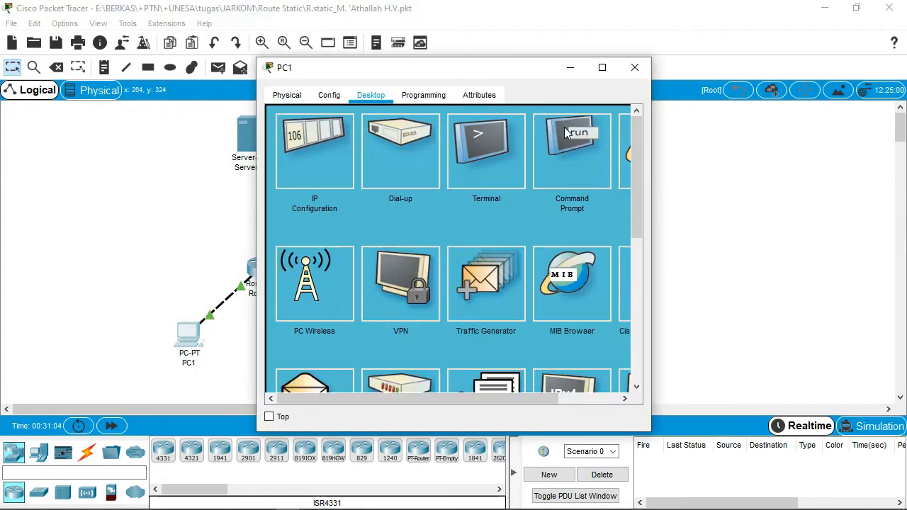
click(566, 134)
drag(456, 70, 309, 49)
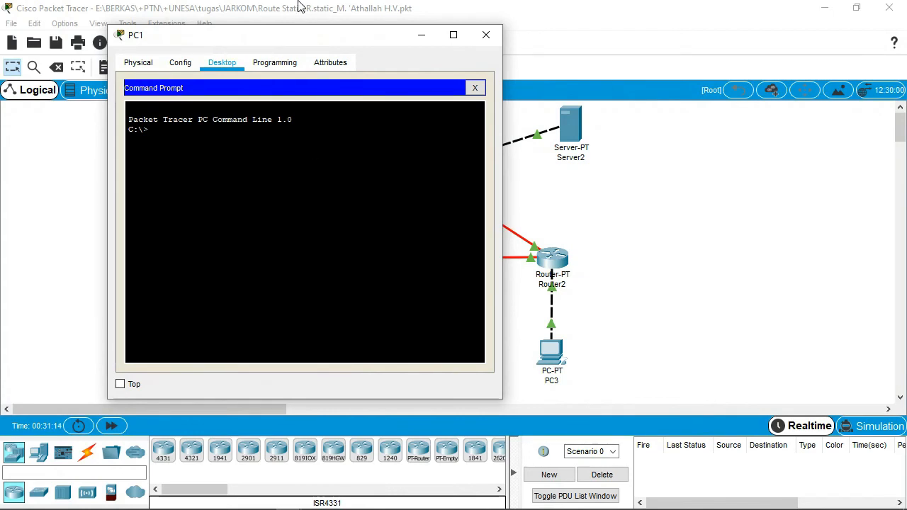
drag(289, 41, 448, 68)
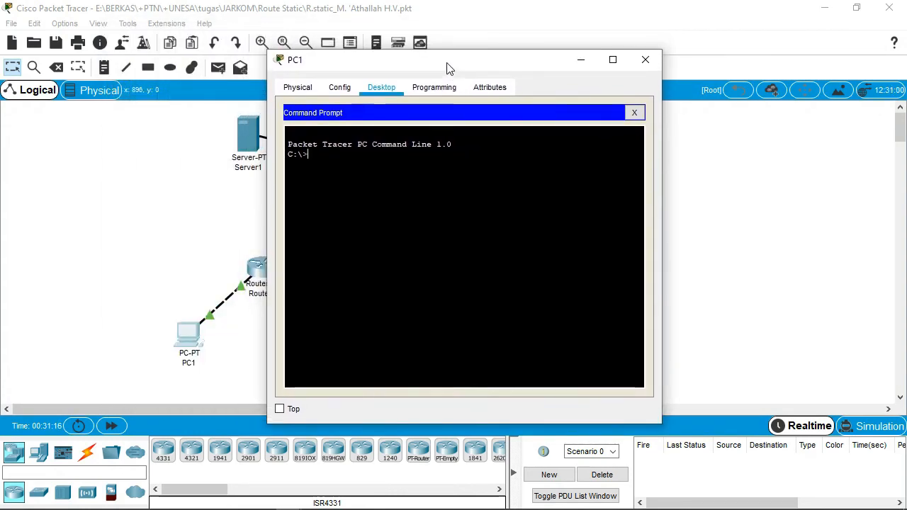
Step: Run tracert 33.33.33.1 from PC1 and move its window aside to compare the hops with the topology
text(tracert 33.33)
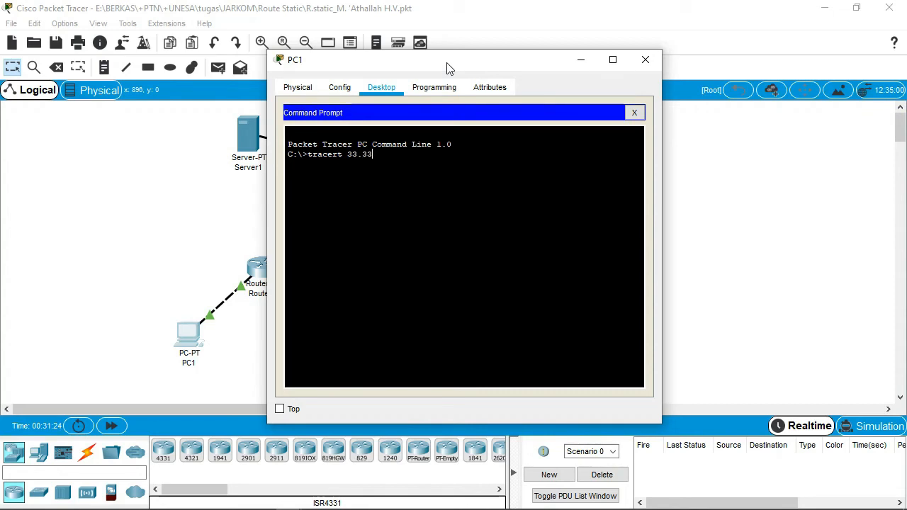
text(.33.1)
key(Return)
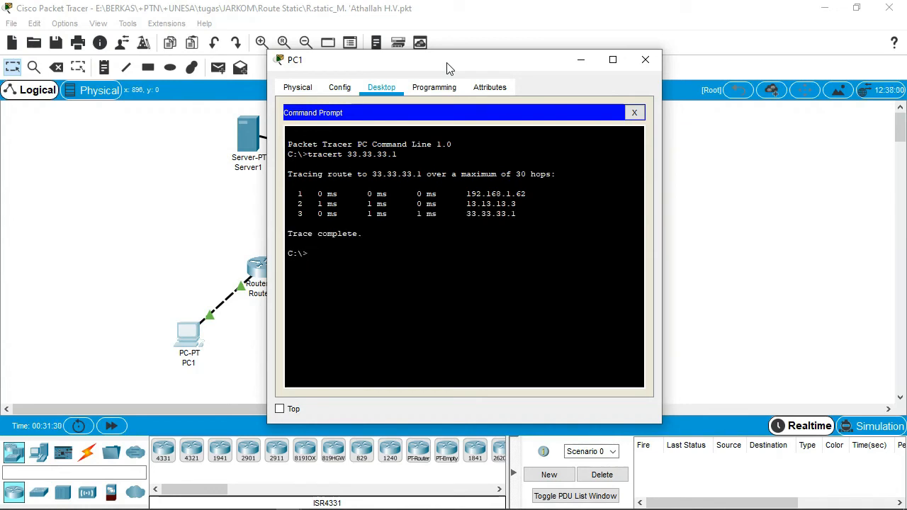
drag(446, 68, 672, 71)
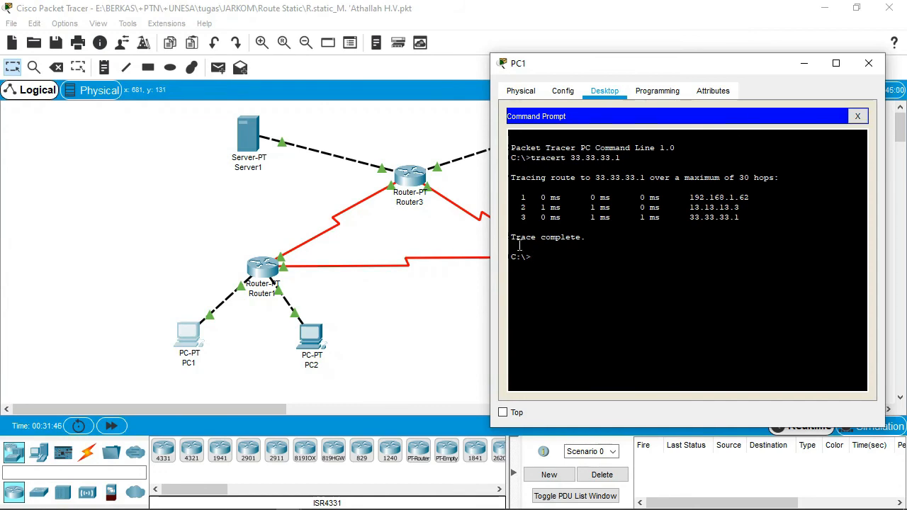
Step: Run tracert 43.43.43.1 from PC1's command prompt and close the PC1 window
text(tracert 43.43.43.1)
key(Return)
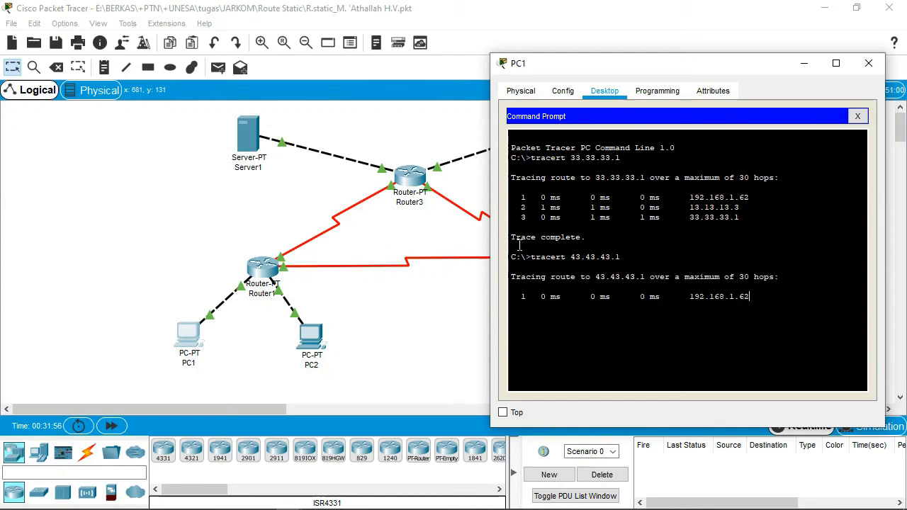
drag(729, 68, 702, 67)
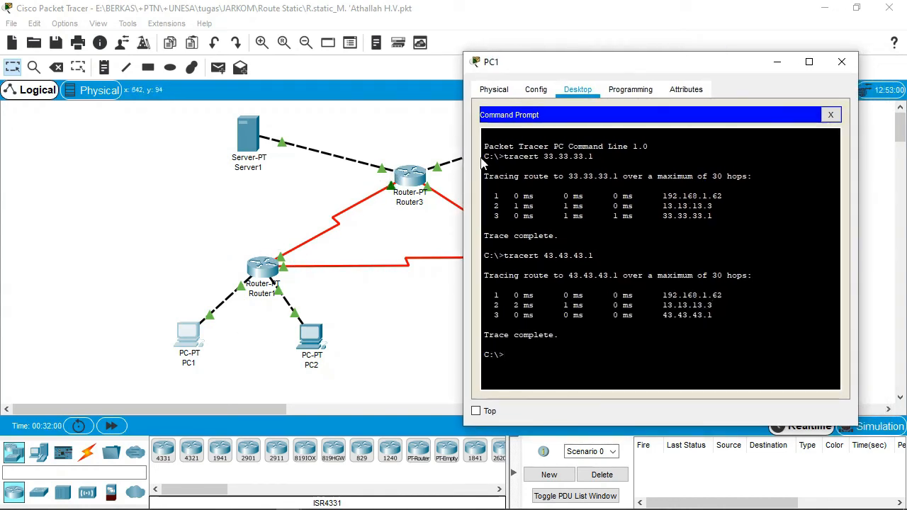
drag(672, 70, 342, 62)
click(510, 55)
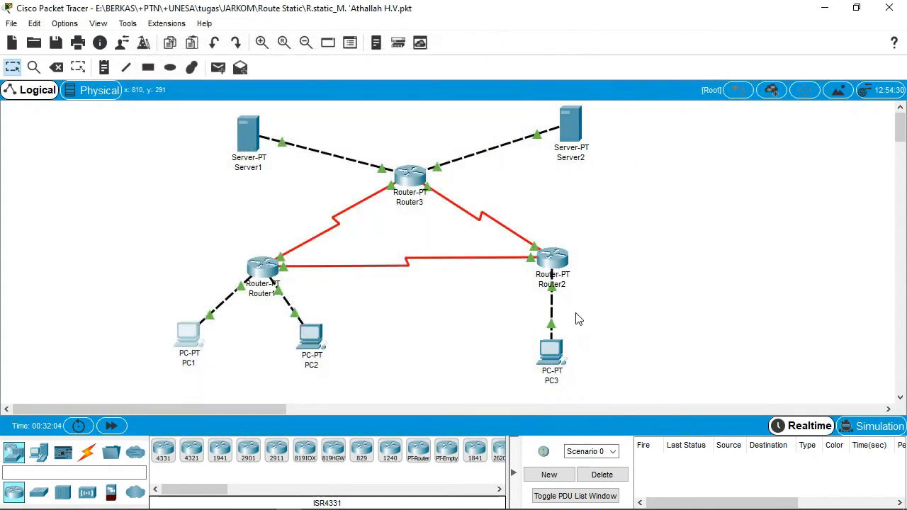
Step: Run tracert 33.33.33.1 from PC3's Command Prompt and move its window aside to compare the hops with the topology
click(551, 354)
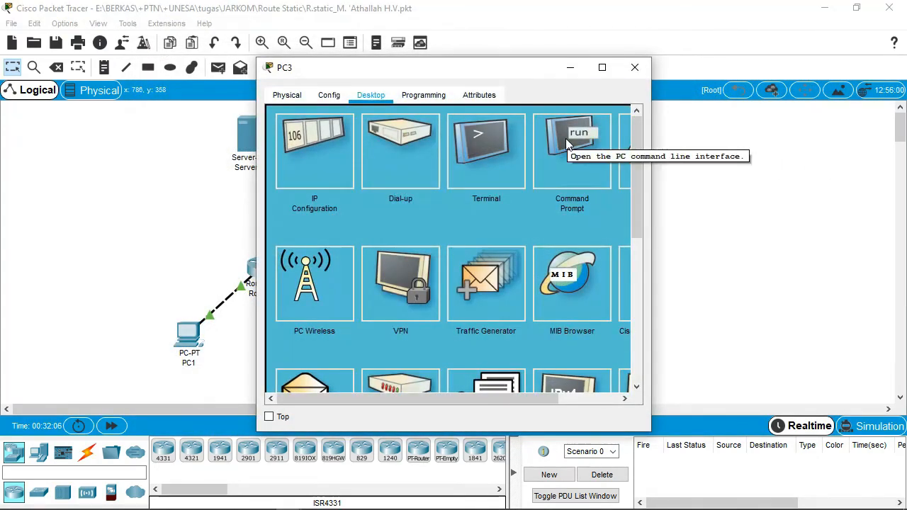
click(567, 143)
text(t)
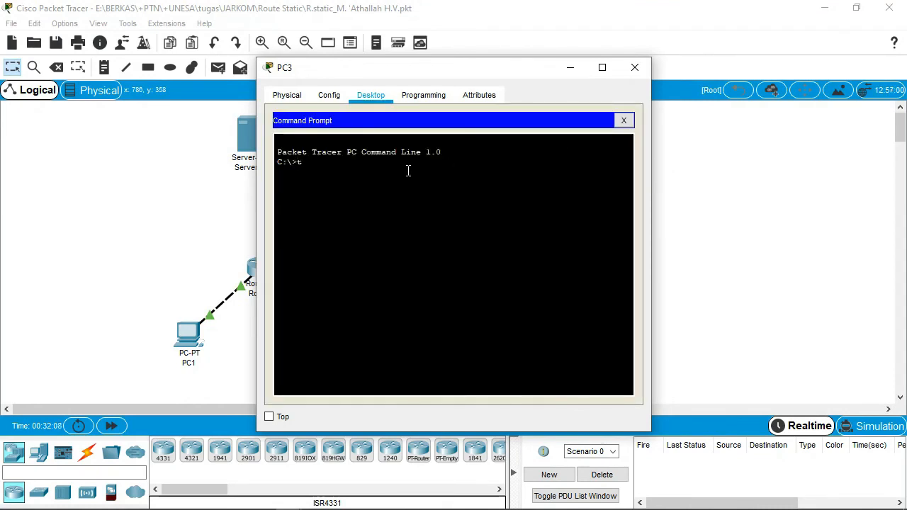
text(racert 33.33.33.1)
key(Return)
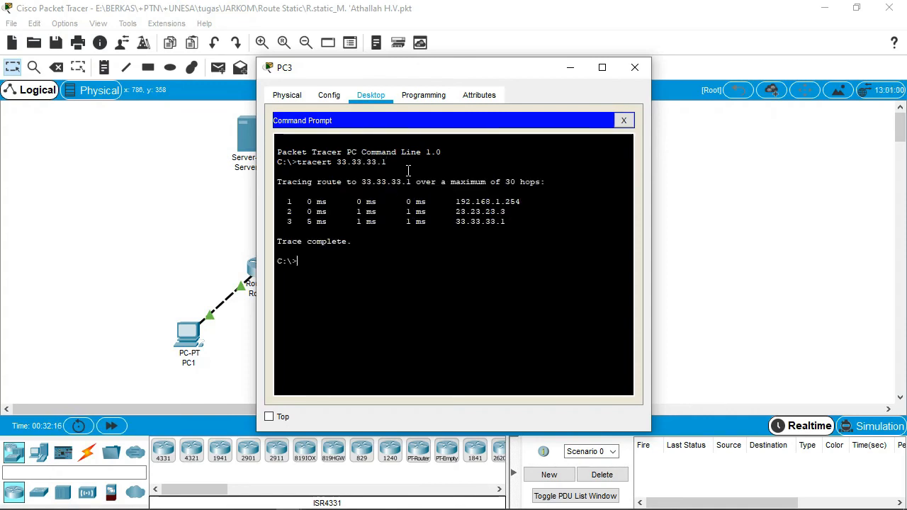
drag(533, 76, 291, 61)
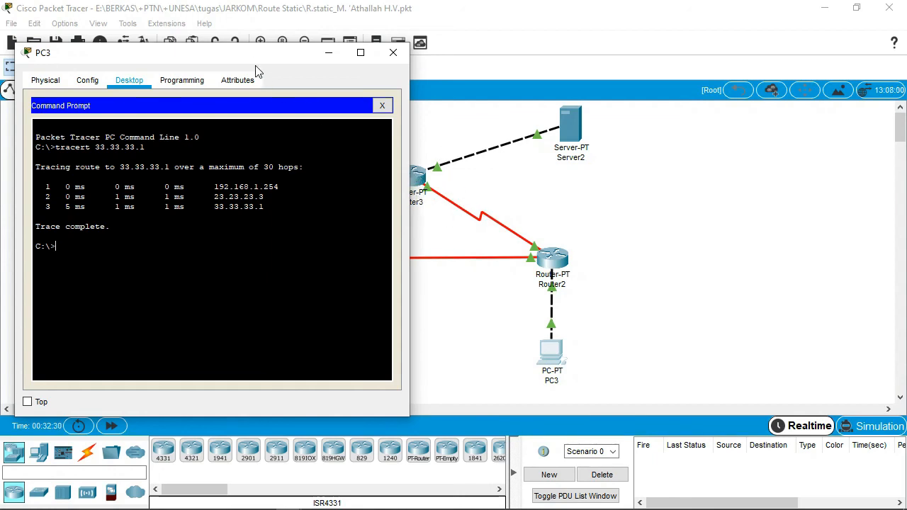
drag(254, 55, 349, 58)
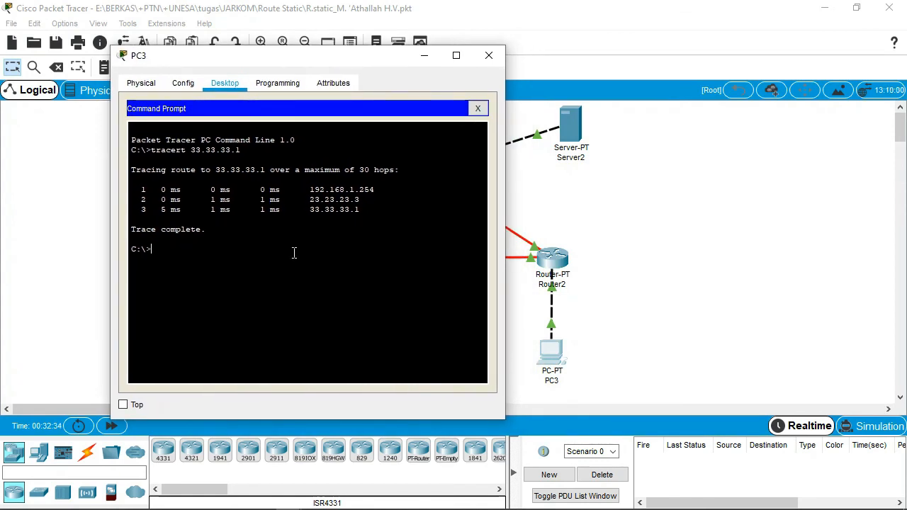
Step: Run tracert 43.43.43.1 from PC3's command prompt and close the PC3 window
text(t)
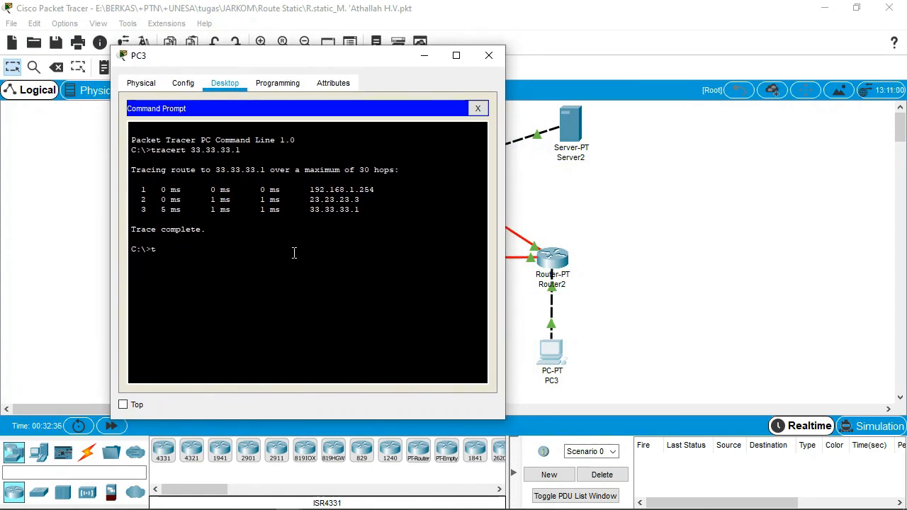
text(racert 43)
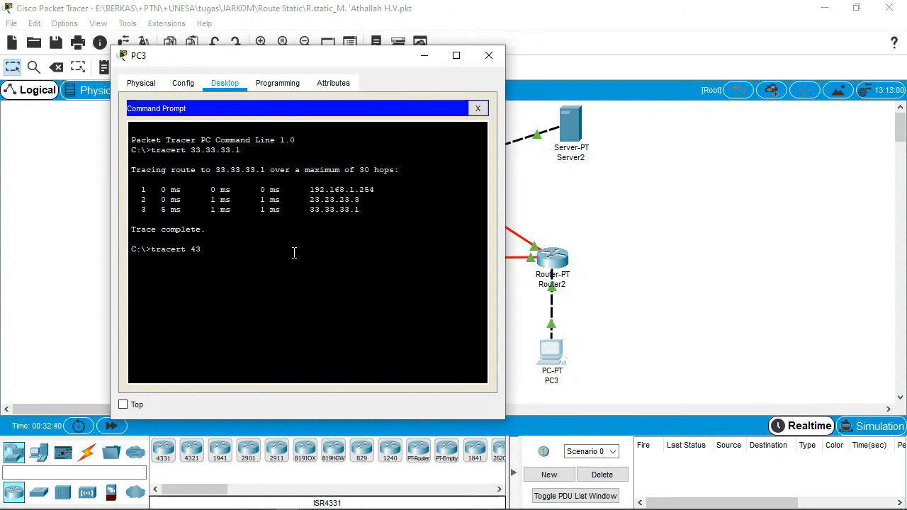
text(.43)
text(/.)
text(.4)
text(3.1)
key(Return)
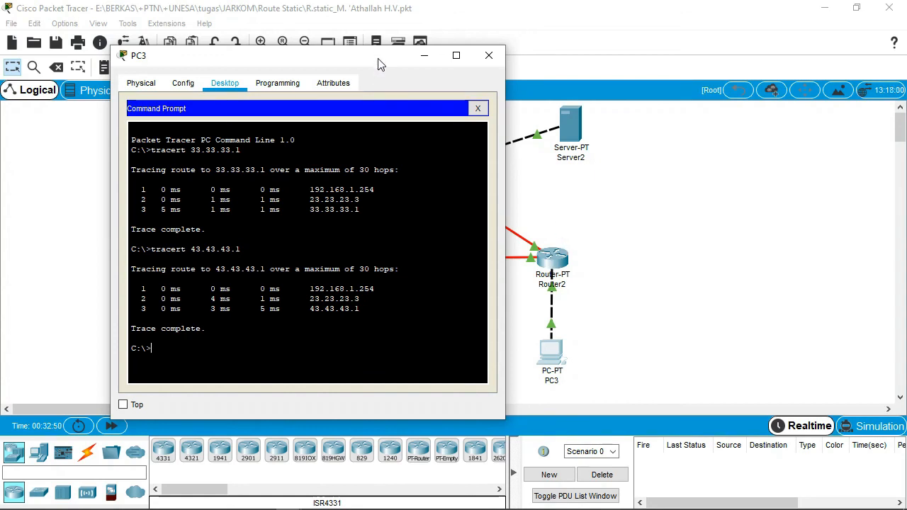
drag(379, 65, 401, 62)
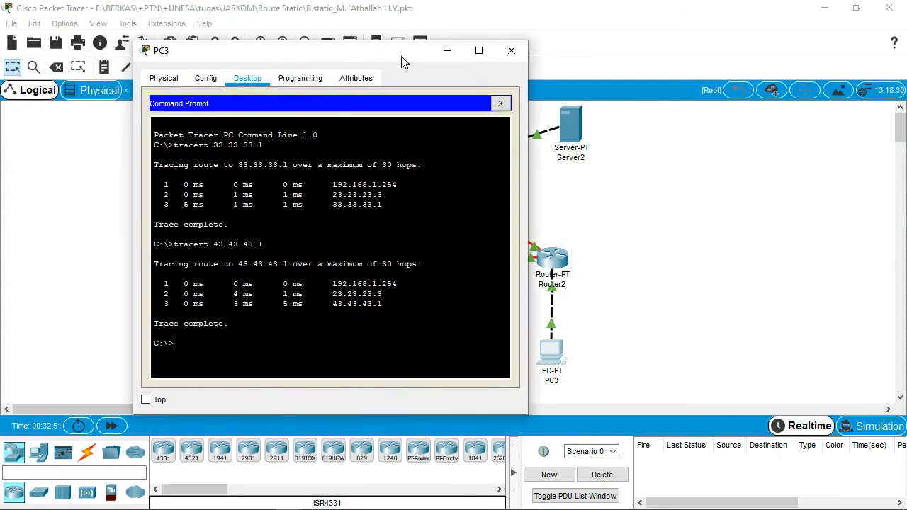
click(523, 51)
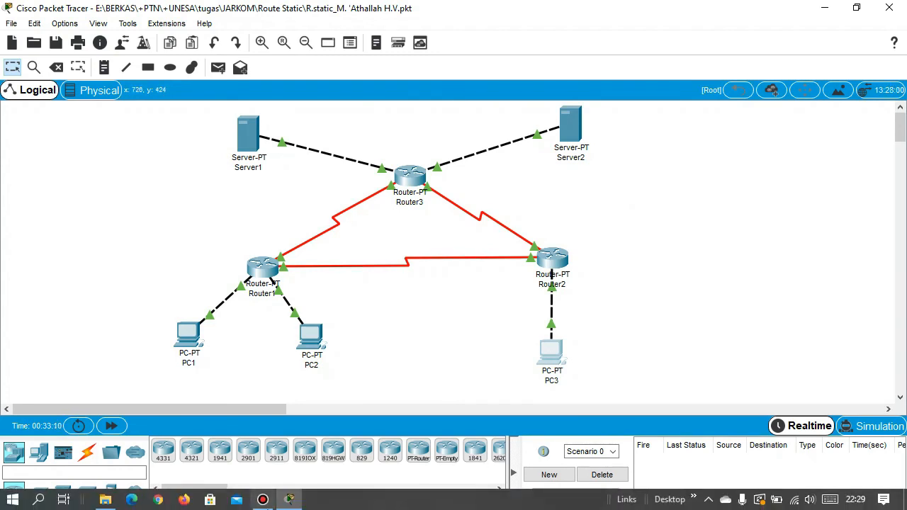
click(262, 499)
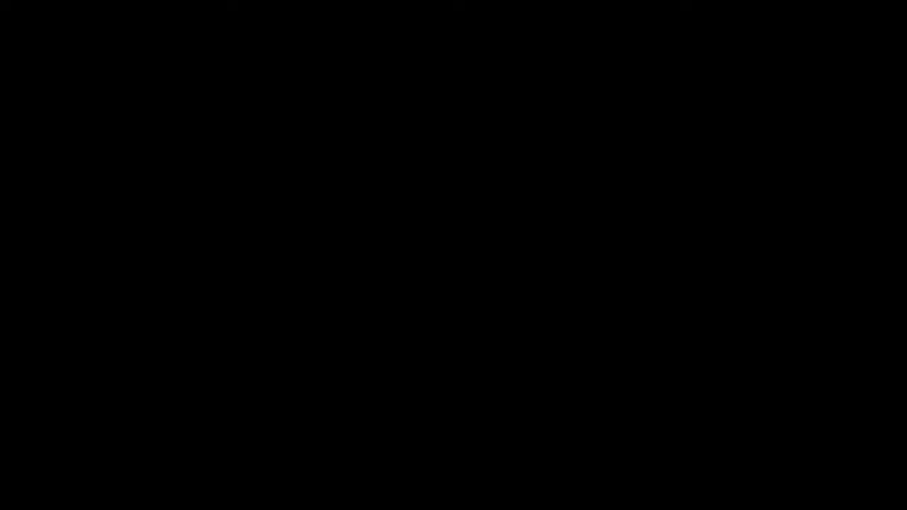